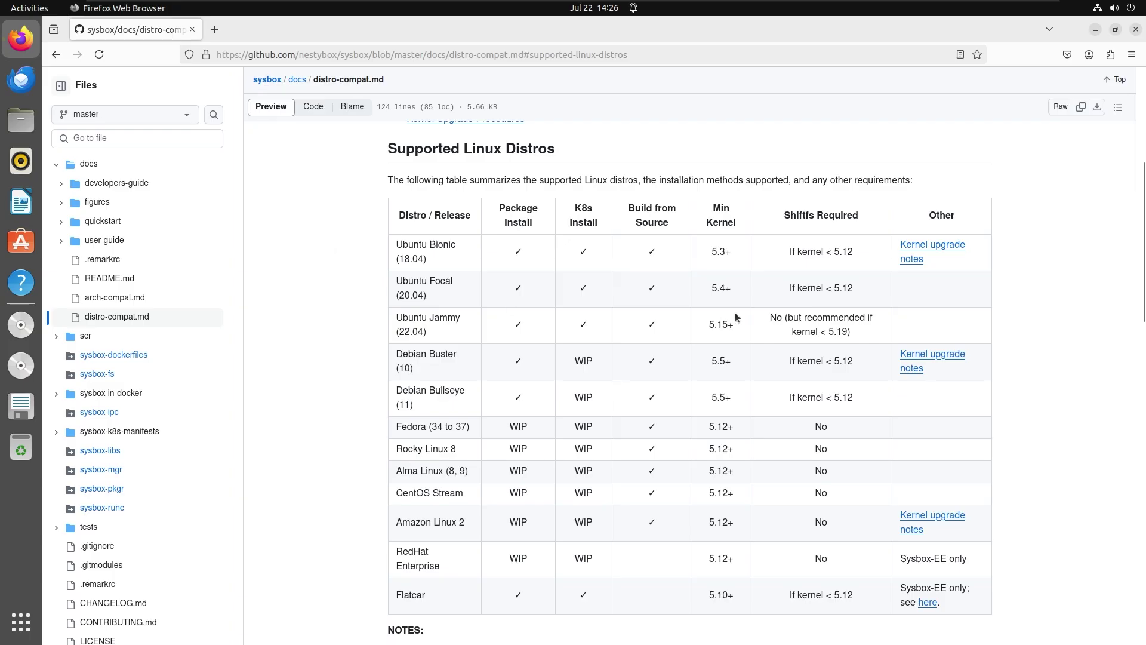
Scroll down to the Supported Linux Distros table in the sysbox distro-compat docs
{"action": "scroll", "coordinate": [1009, 343], "scroll_direction": "down", "scroll_amount": 2}
{"action": "scroll", "coordinate": [1027, 352], "scroll_direction": "up", "scroll_amount": 2}
{"action": "left_click_drag", "start_coordinate": [394, 319], "coordinate": [461, 319]}
{"action": "left_click", "coordinate": [364, 357]}
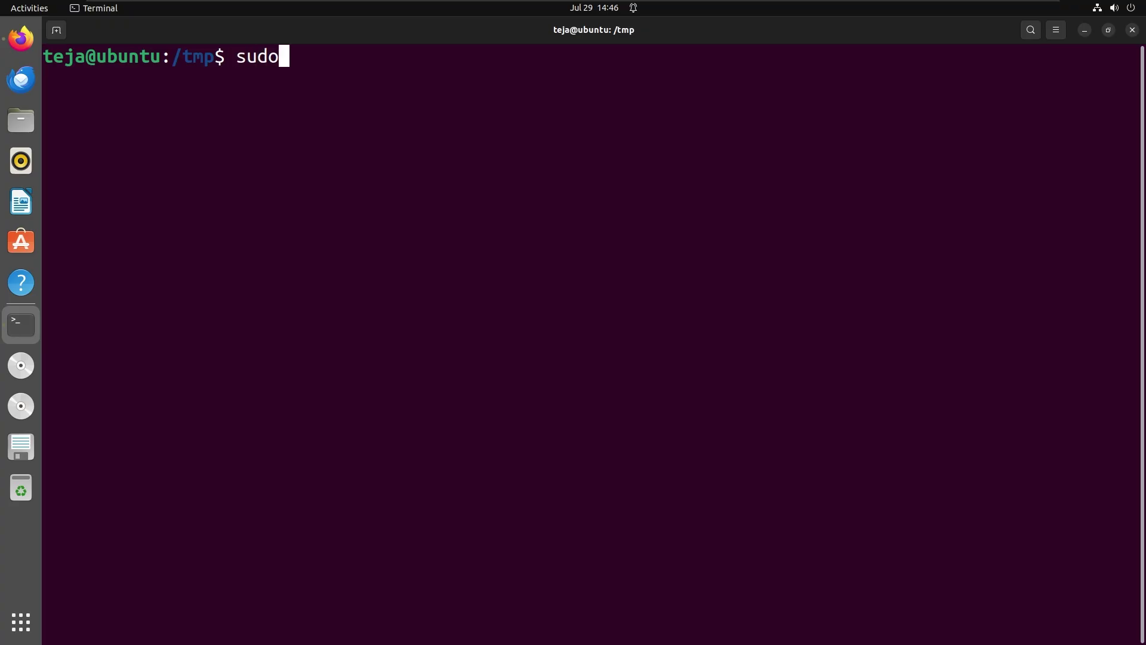
Enter sudo bash kasm_release/install_dependencies.sh using Tab completion
{"action": "type", "text": "bash ka"}
{"action": "key", "text": "Tab"}
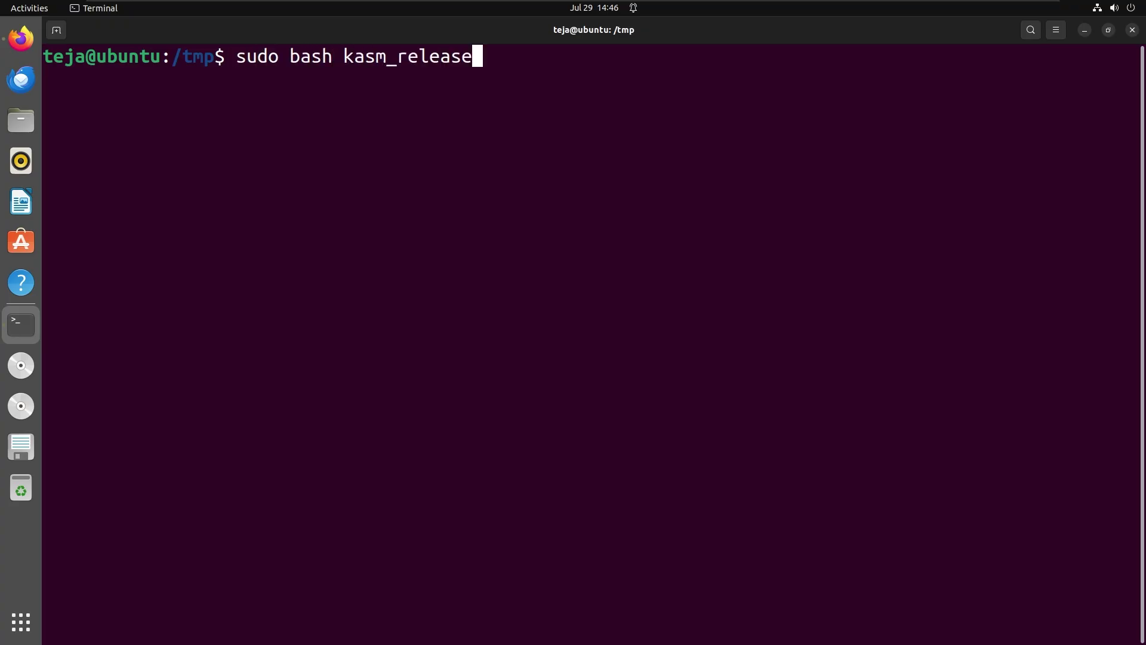
{"action": "type", "text": "/install"}
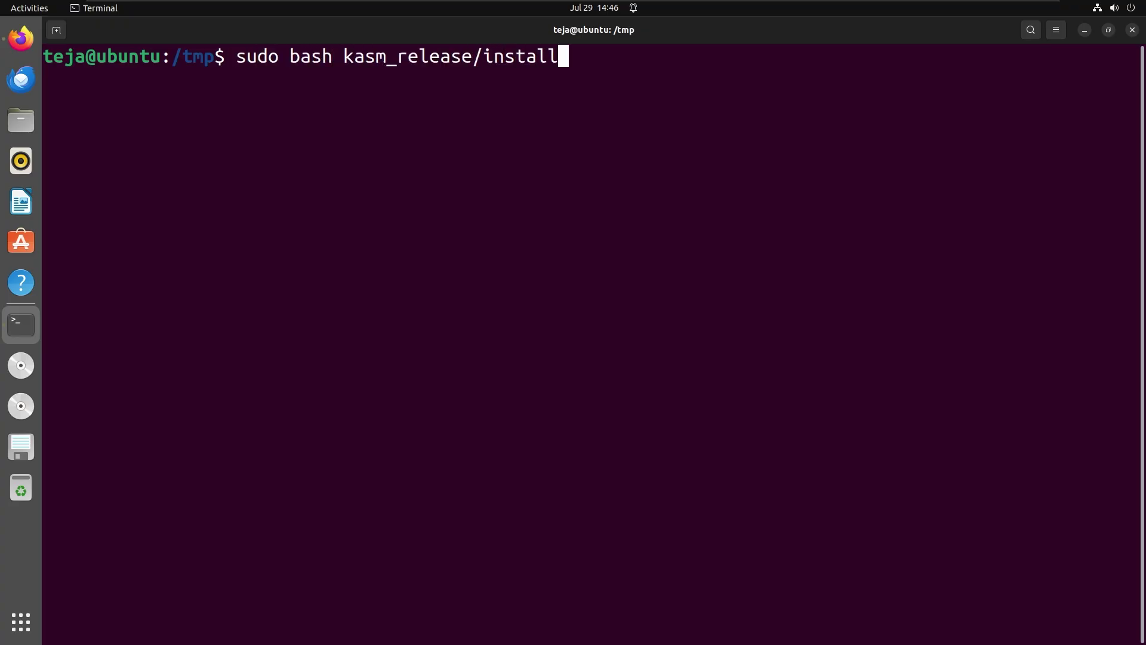
{"action": "type", "text": "_"}
{"action": "key", "text": "Tab"}
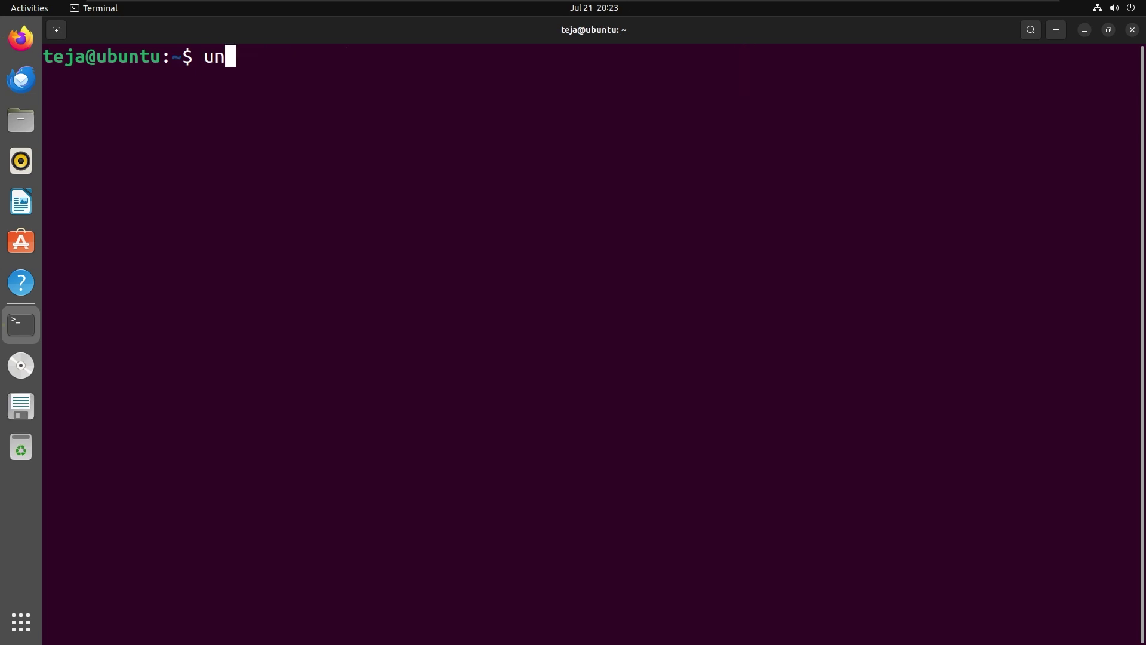
Run uname -r and highlight the 5.18.0-051800-generic kernel version
{"action": "type", "text": "ame -r"}
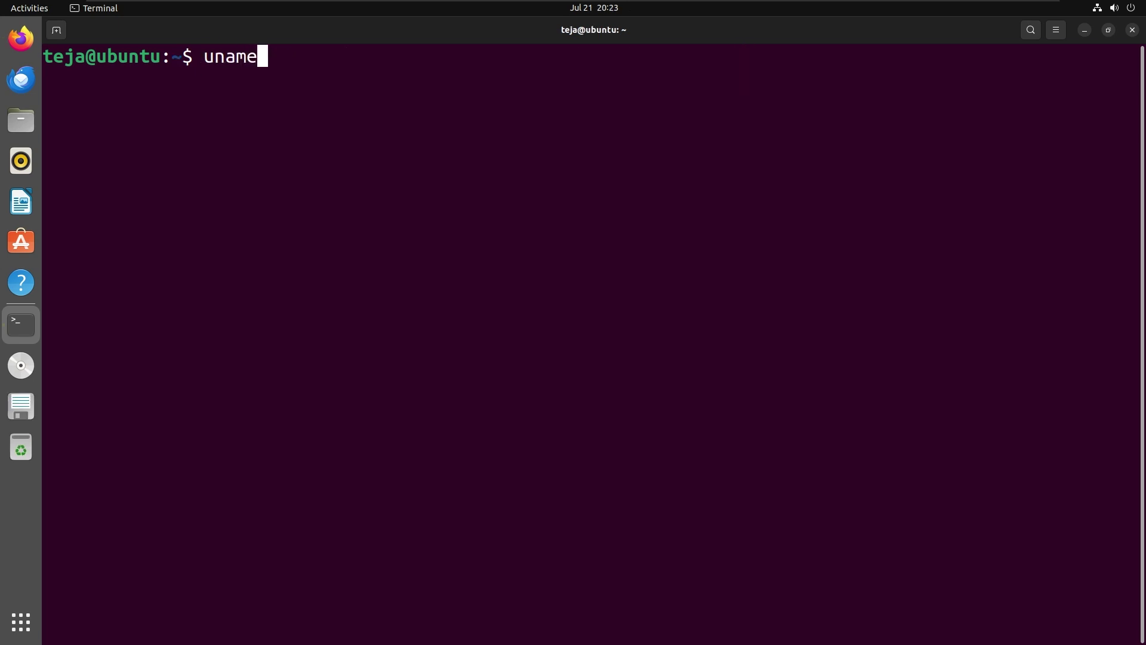
{"action": "key", "text": "Return"}
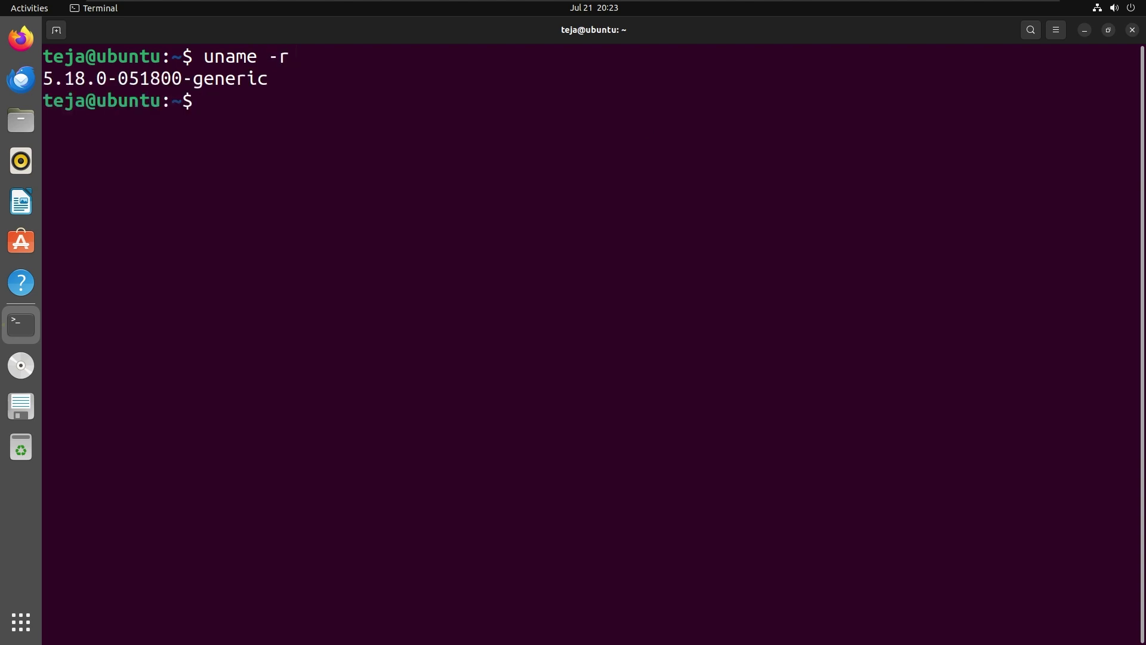
{"action": "left_click_drag", "start_coordinate": [46, 76], "coordinate": [111, 76]}
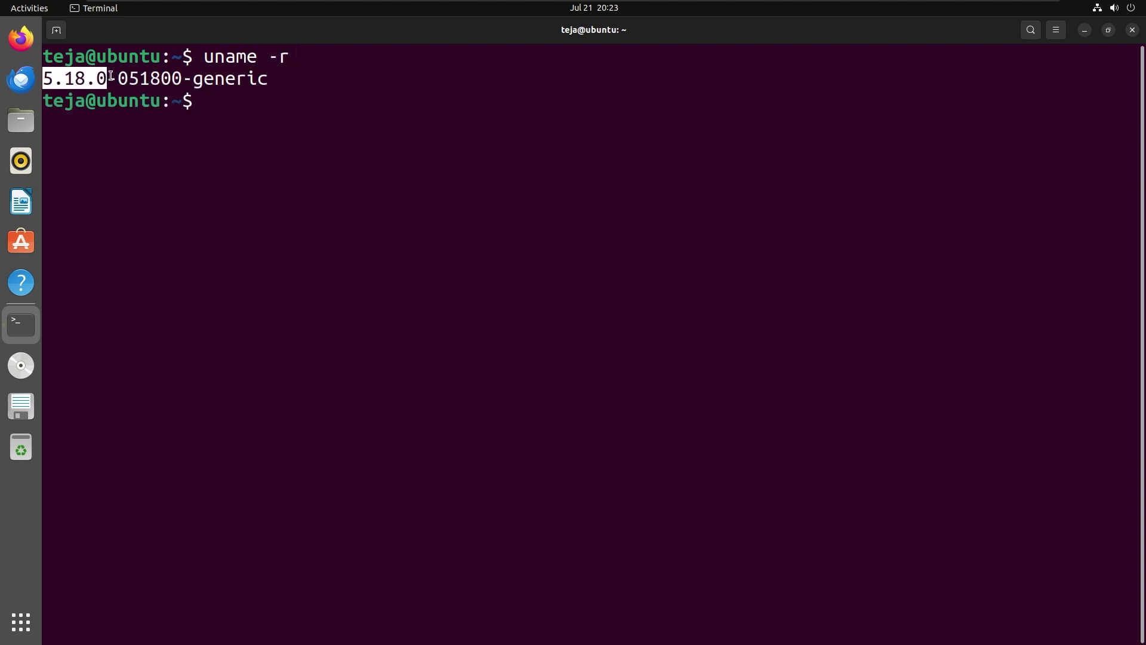
{"action": "left_click", "coordinate": [243, 108]}
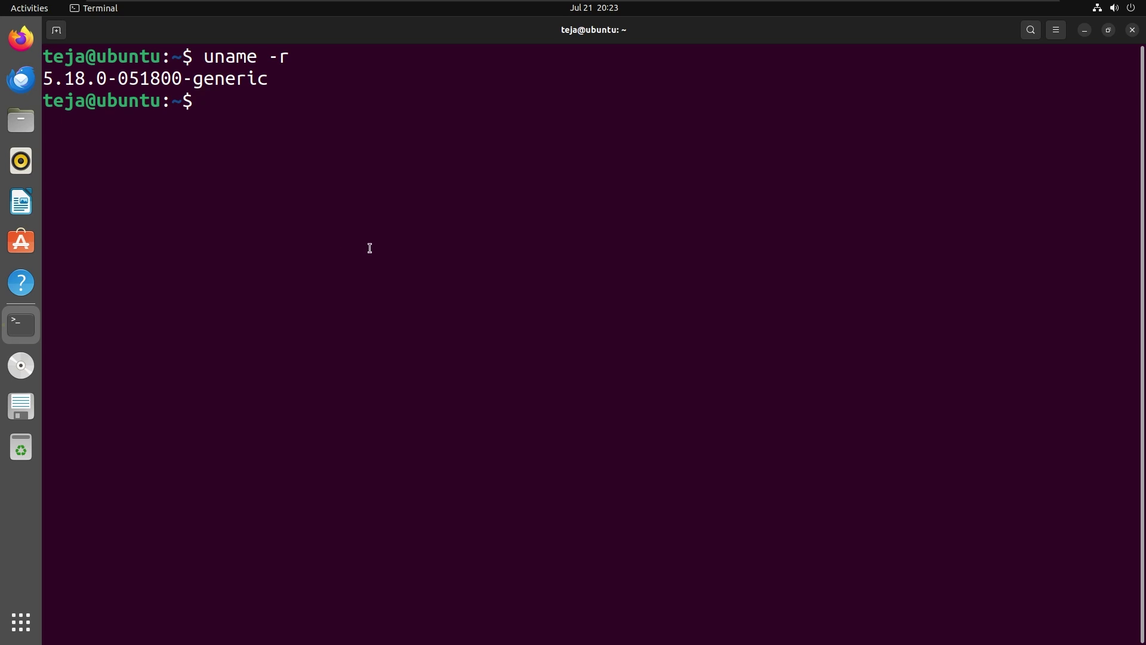
Install make, dkms, git and wget, then clone and build the shiftfs-k518 module
{"action": "key", "text": "ctrl+l"}
{"action": "type", "text": "sudo apt-get update sudo apt-get install -y make dkms git wget"}
{"action": "key", "text": "Return"}
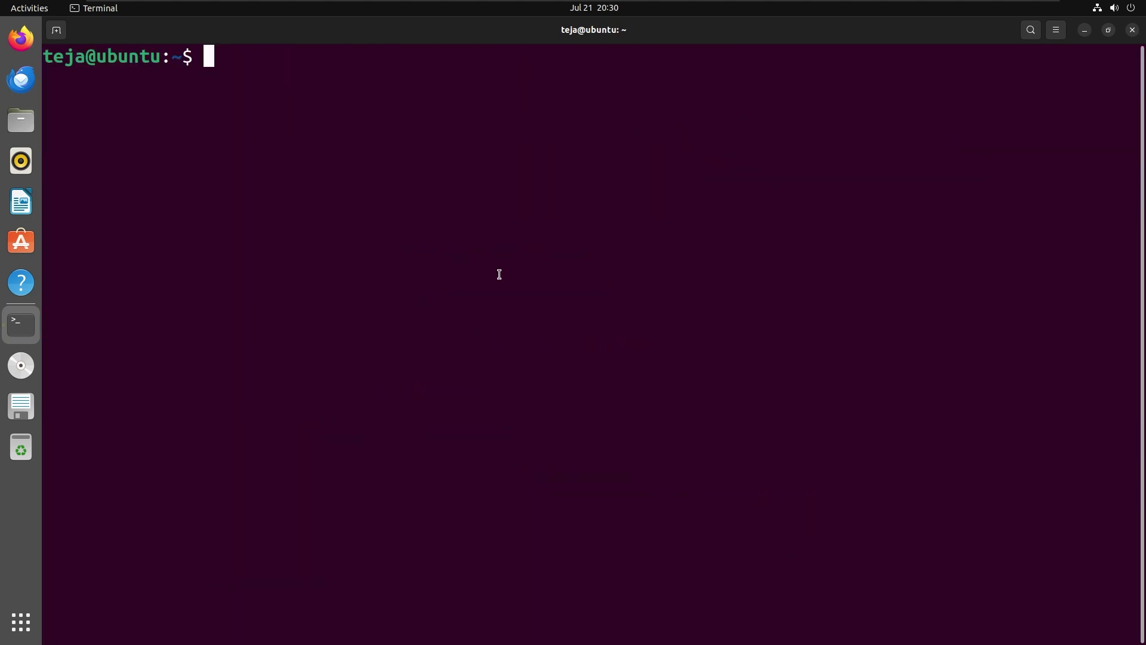
{"action": "type", "text": "git clone -b k5.18 https://github.com/toby63/shiftfs-dkms.git shiftfs-k518"}
{"action": "key", "text": "Return"}
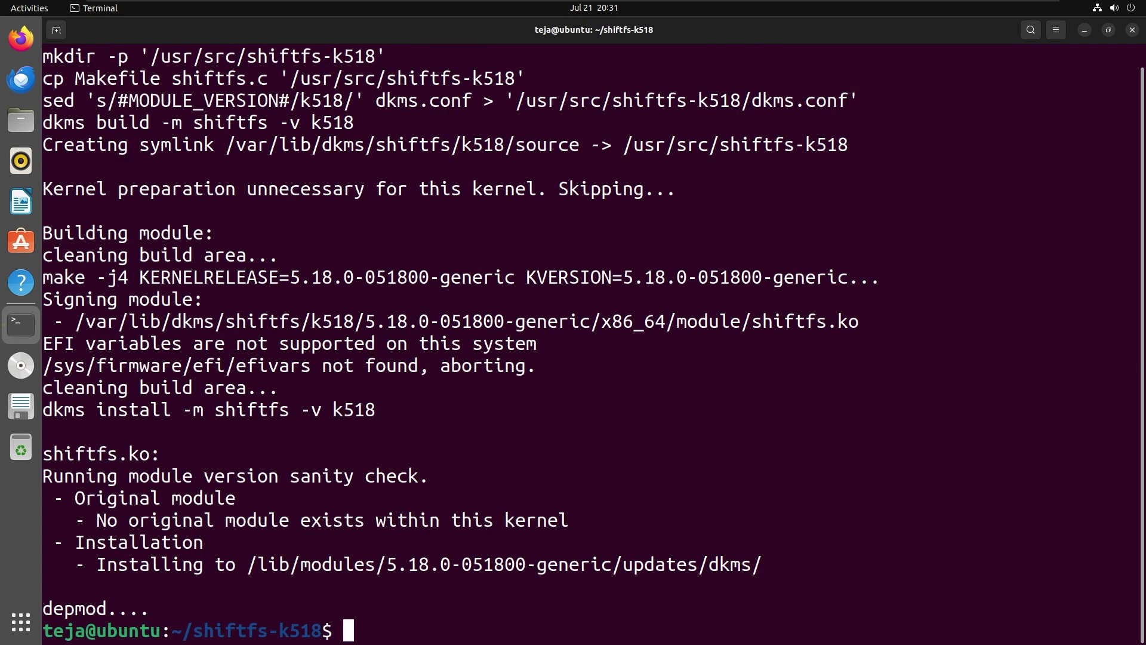
Run modinfo shiftfs and highlight the module details for kernel 5.18.0-051800-generic
{"action": "type", "text": "clear"}
{"action": "key", "text": "Return"}
{"action": "type", "text": "modinfo "}
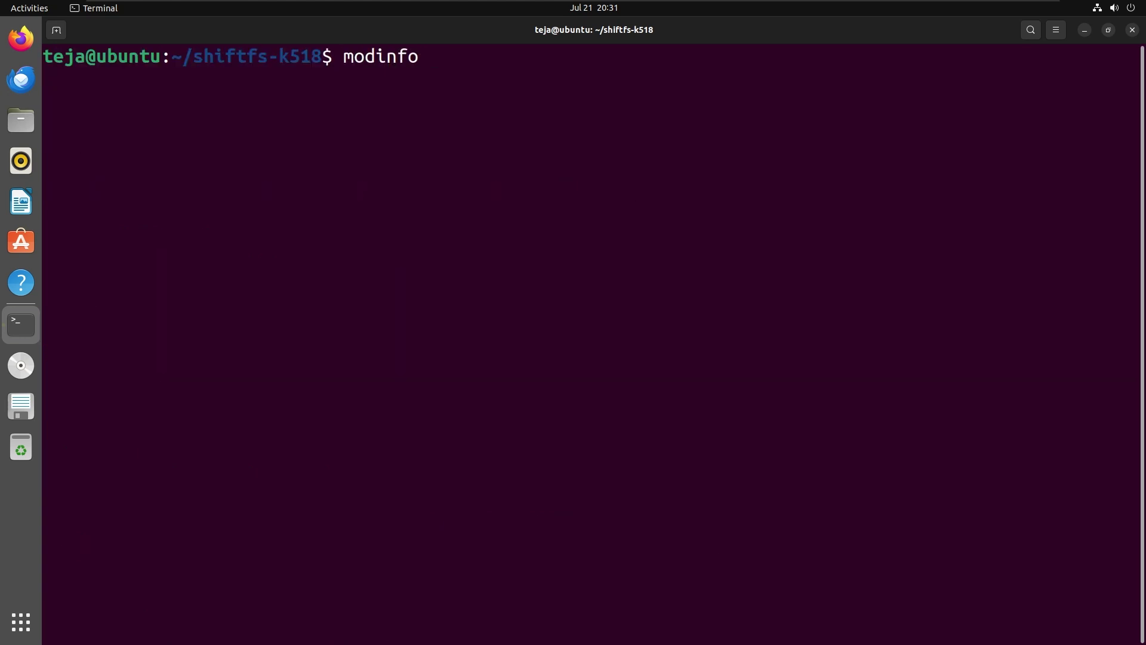
{"action": "type", "text": "shiftfs"}
{"action": "key", "text": "Return"}
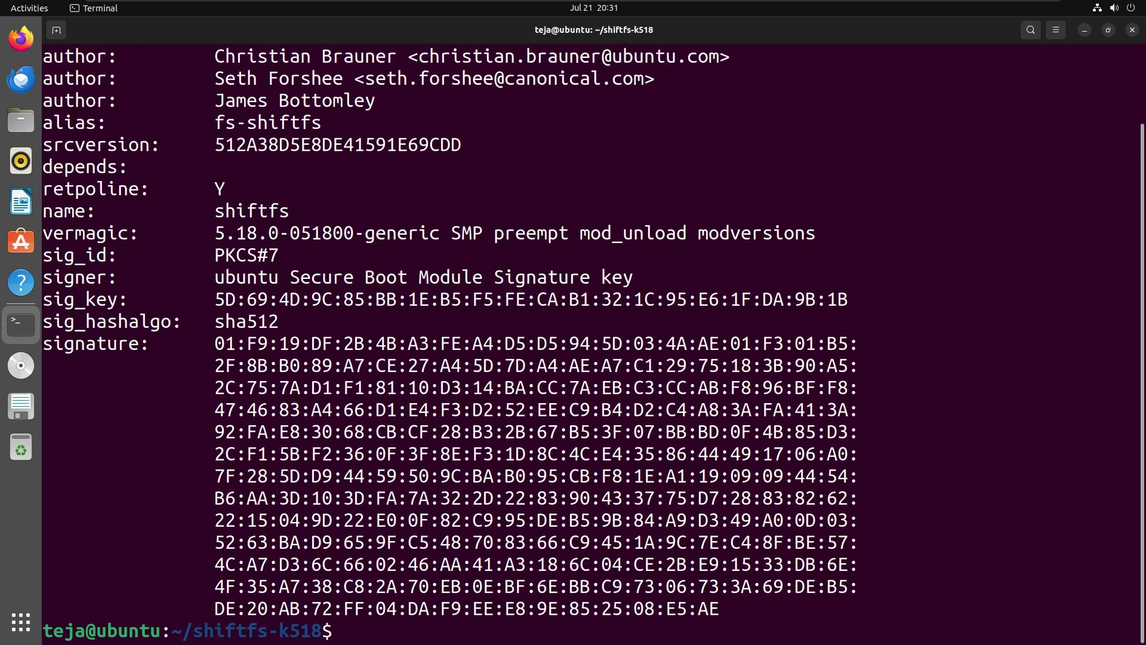
{"action": "scroll", "coordinate": [500, 275], "scroll_direction": "up", "scroll_amount": 2}
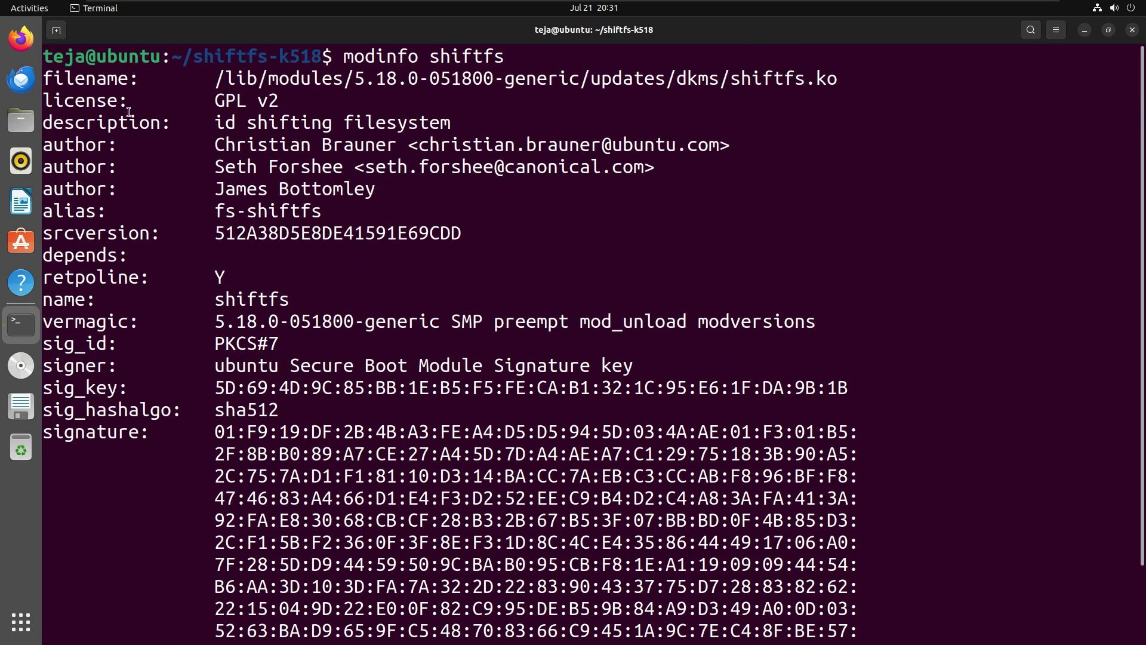
{"action": "mouse_move", "coordinate": [47, 75]}
{"action": "left_mouse_down"}
{"action": "mouse_move", "coordinate": [427, 394]}
{"action": "mouse_move", "coordinate": [527, 583]}
{"action": "left_mouse_up"}
{"action": "scroll", "coordinate": [527, 582], "scroll_direction": "down", "scroll_amount": 2}
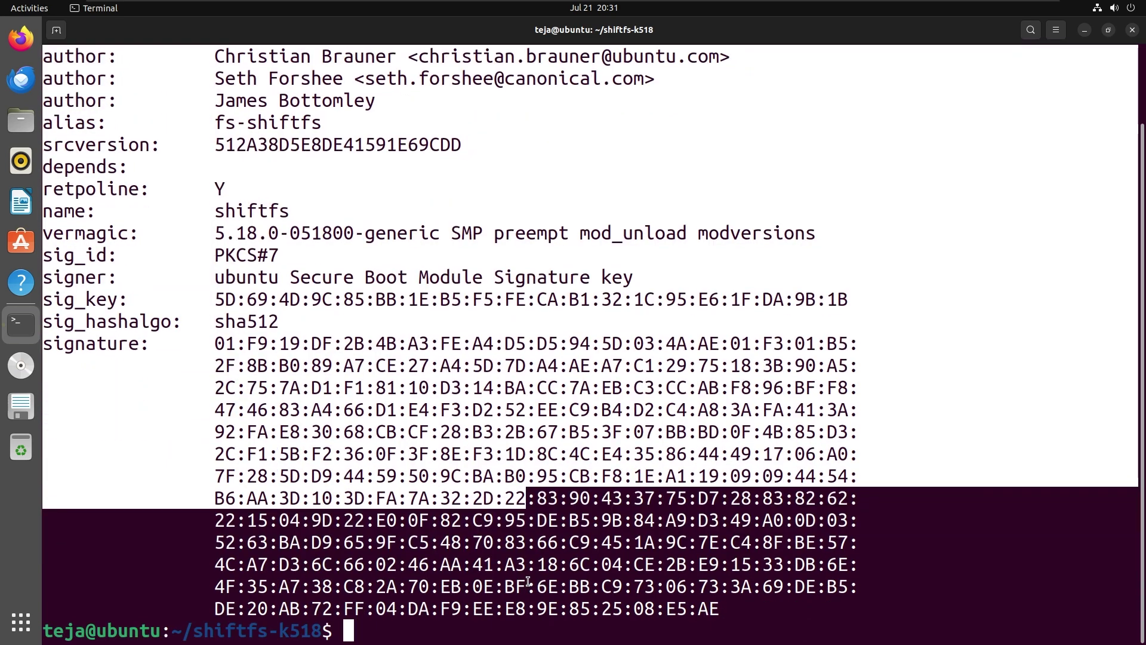
Reboot with sudo reboot now, then start typing sudo apt-get install jq wget
{"action": "key", "text": "ctrl+l"}
{"action": "type", "text": "sudo reboot now"}
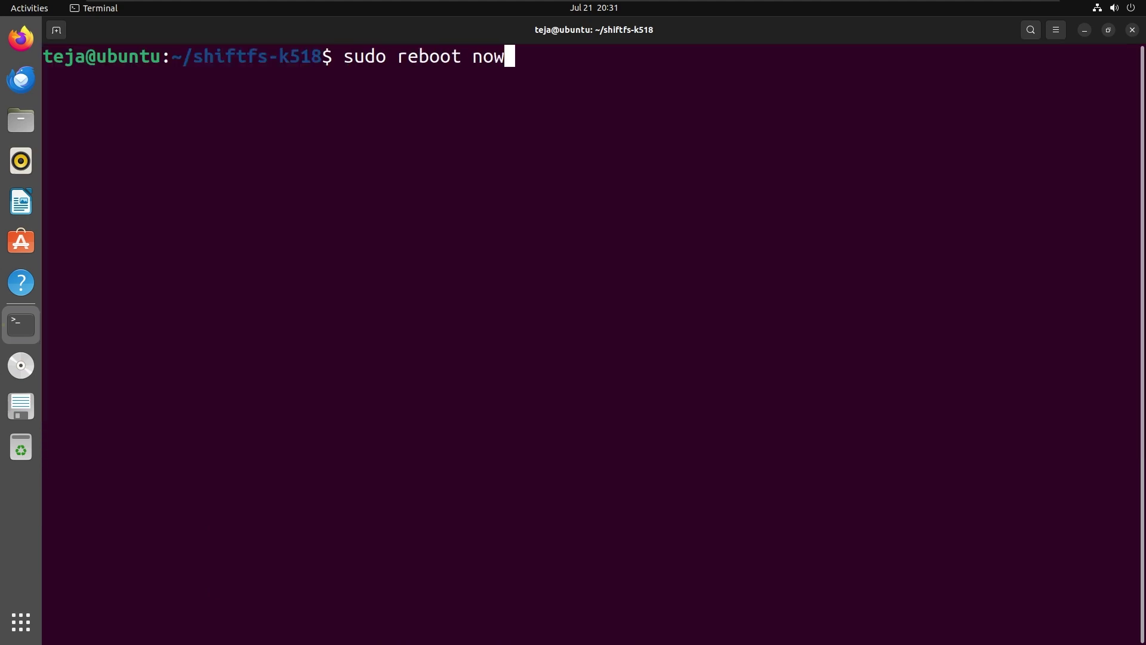
{"action": "key", "text": "Return"}
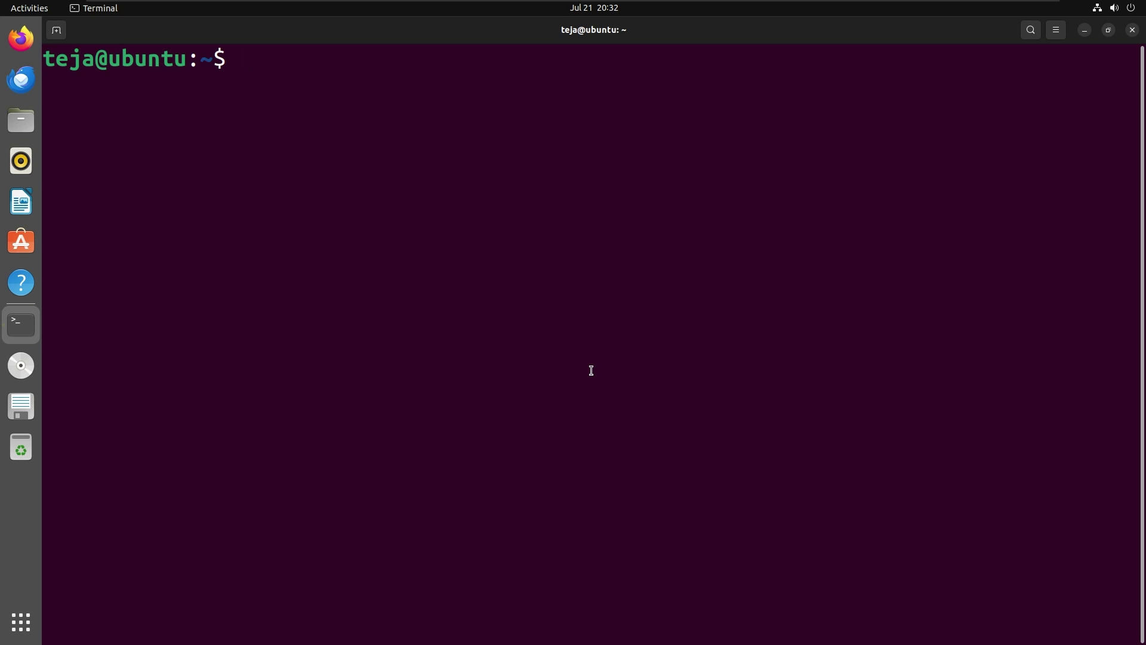
{"action": "type", "text": "sudo apt"}
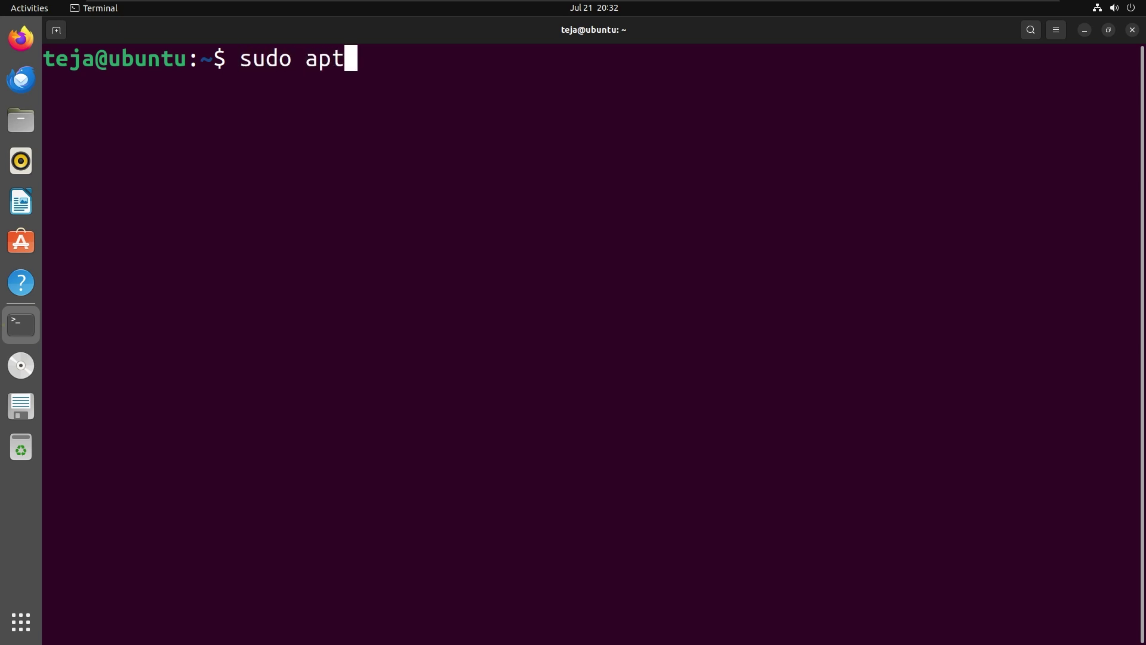
{"action": "type", "text": "-get inst"}
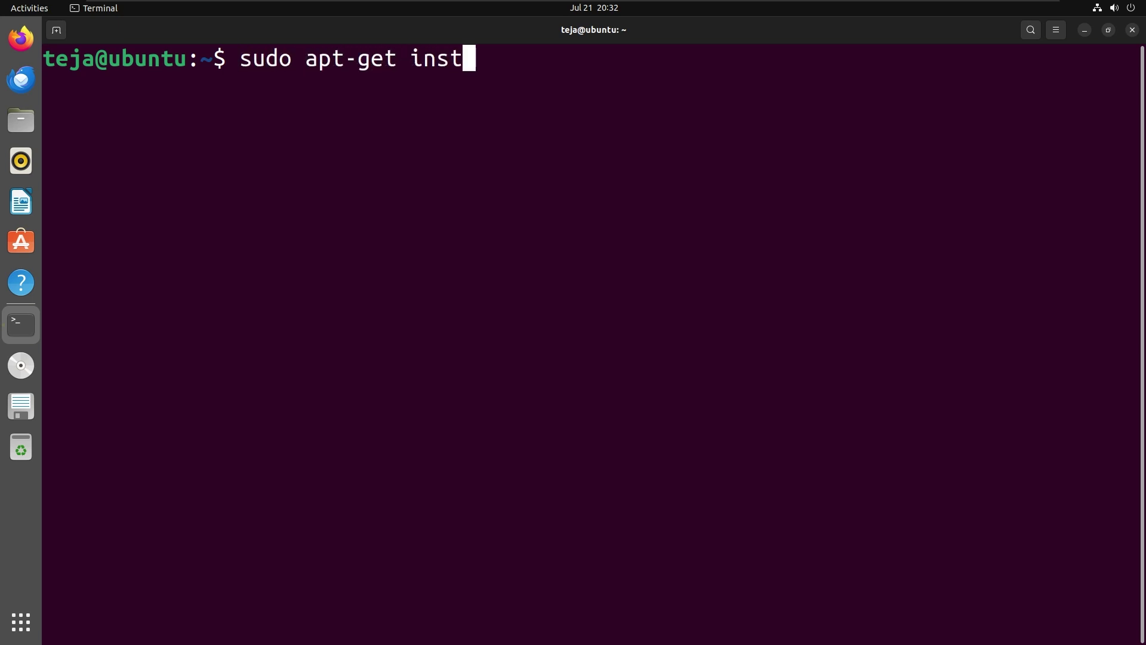
{"action": "type", "text": "all jq wget"}
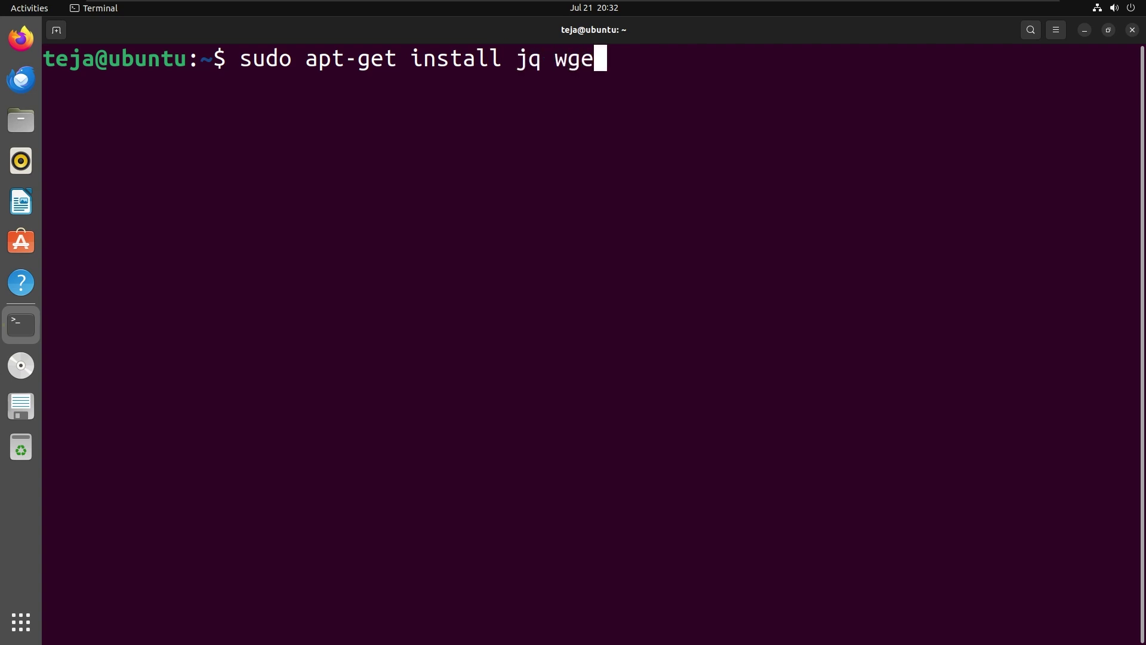
Install jq and wget and download the sysbox-ce 0.6.1 .deb package
{"action": "key", "text": "Return"}
{"action": "key", "text": "Return"}
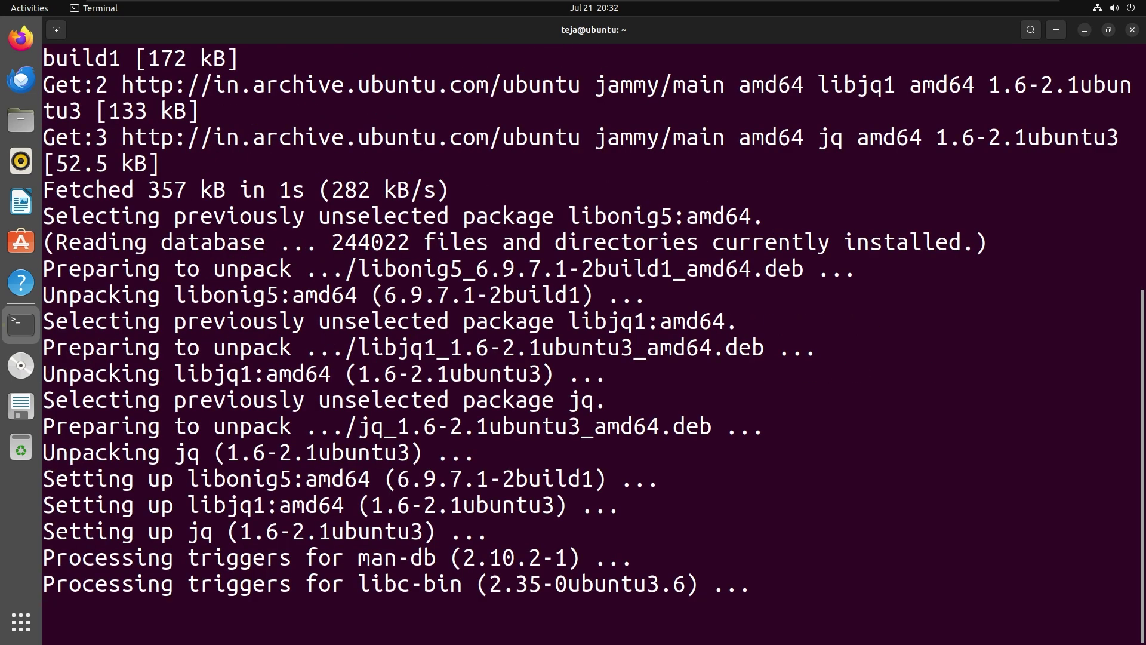
{"action": "key", "text": "ctrl+l"}
{"action": "type", "text": "wget https://downloads.nestybox.com/sysbox/releases/v0.6.1/sysbox-ce_0.6.1-0.linux_amd64.deb"}
{"action": "key", "text": "Return"}
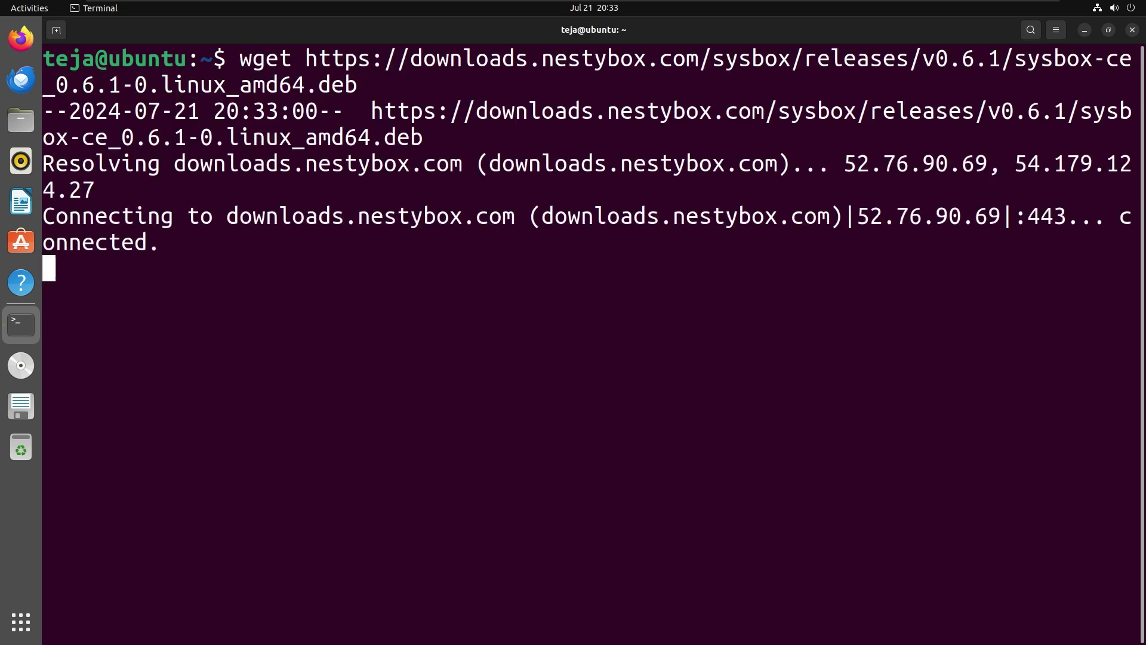
{"action": "key", "text": "ctrl+l"}
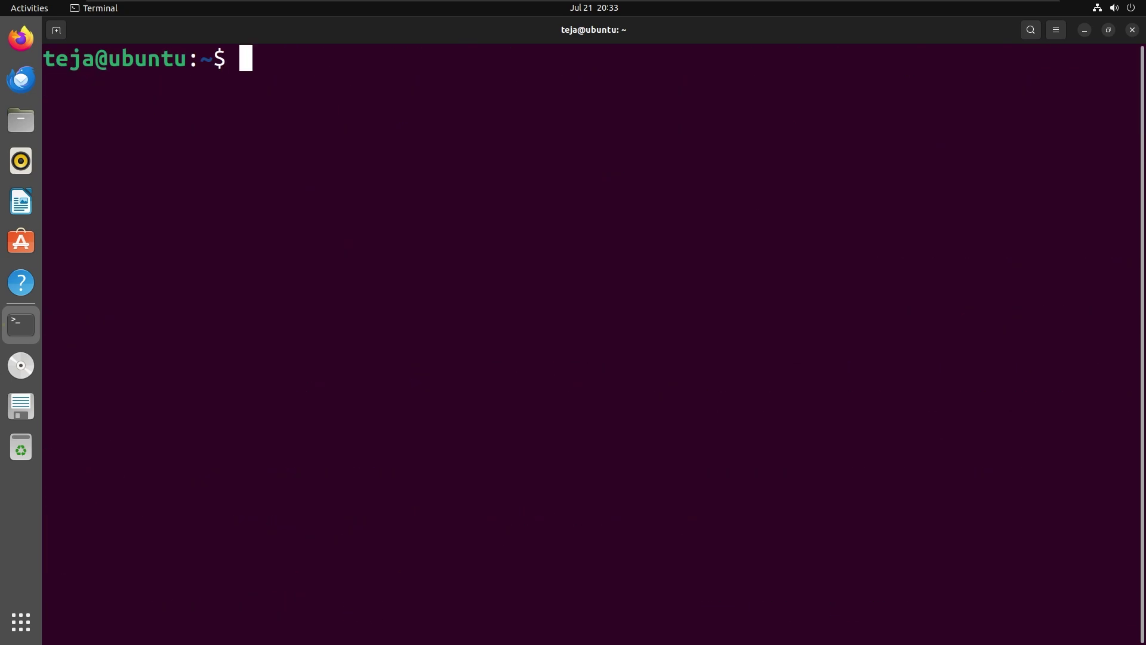
Try installing ./sysbox-ce_0.6.1-0.linux_amd64.deb, which fails because Docker containers exist
{"action": "type", "text": "sudo apt-get install ./s"}
{"action": "key", "text": "Tab"}
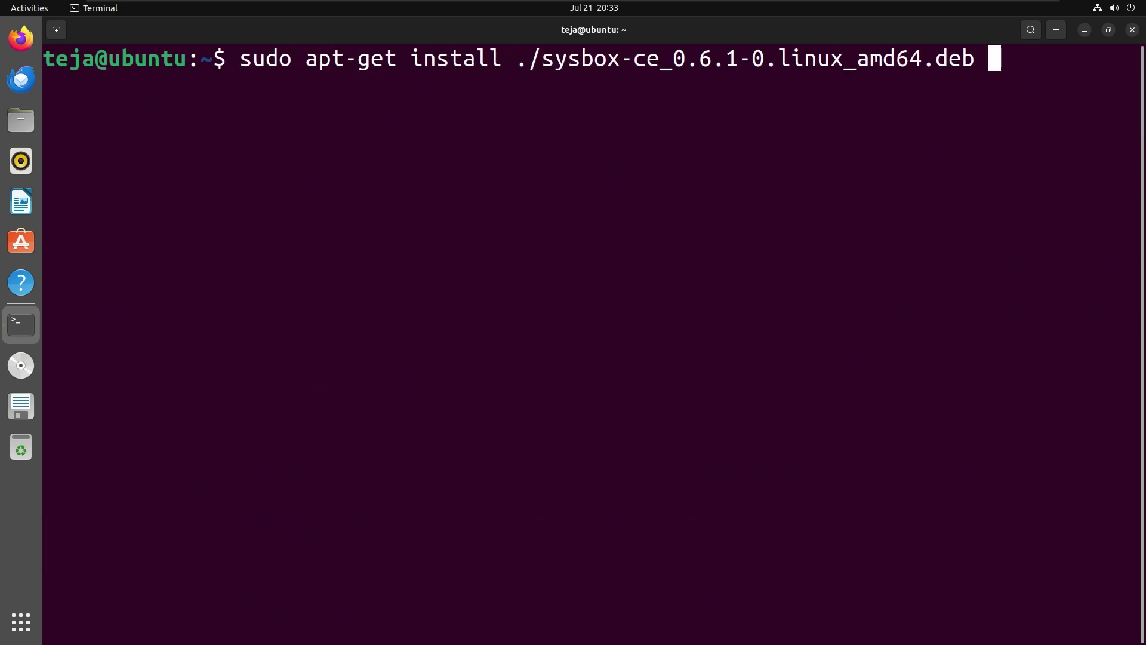
{"action": "key", "text": "Return"}
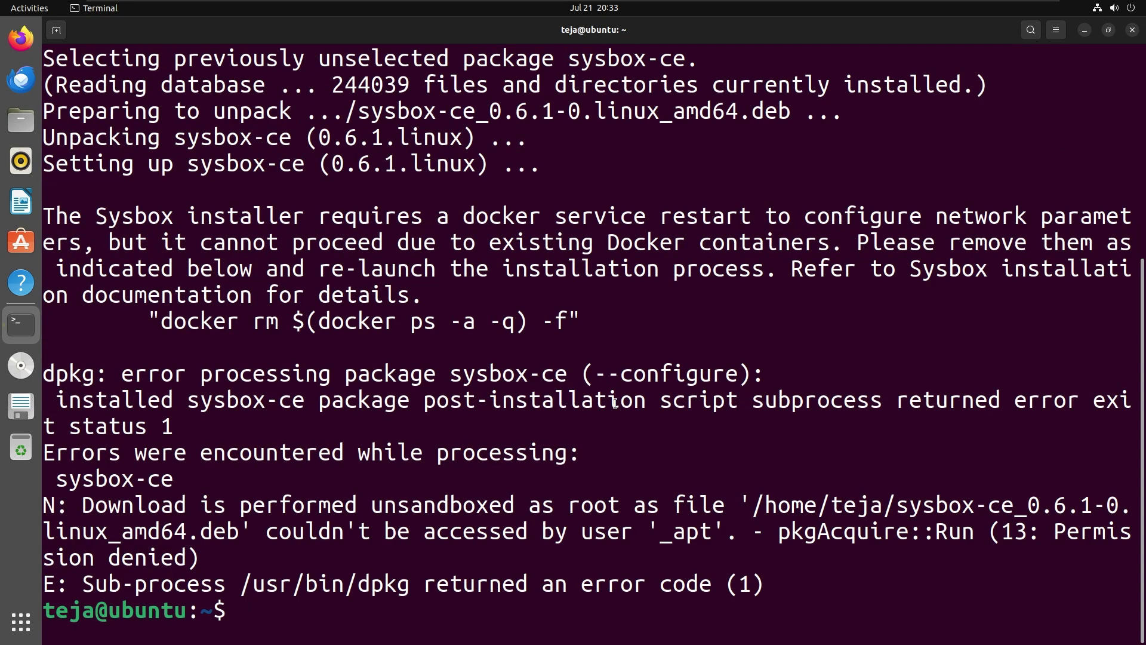
{"action": "scroll", "coordinate": [615, 403], "scroll_direction": "up", "scroll_amount": 4}
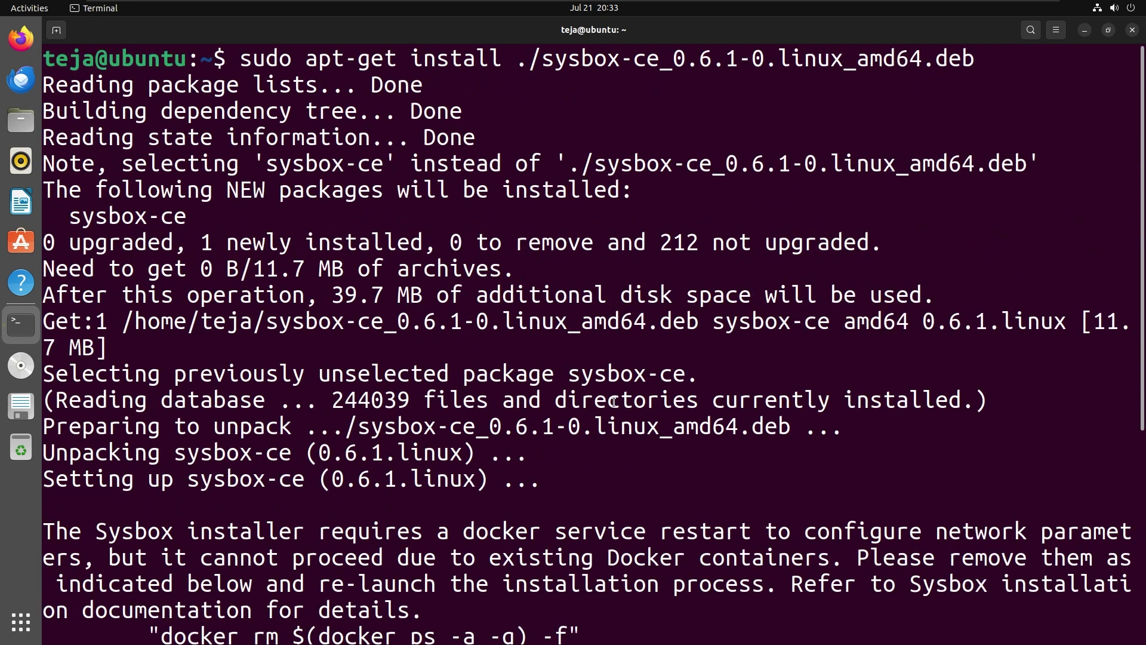
{"action": "scroll", "coordinate": [615, 401], "scroll_direction": "down", "scroll_amount": 4}
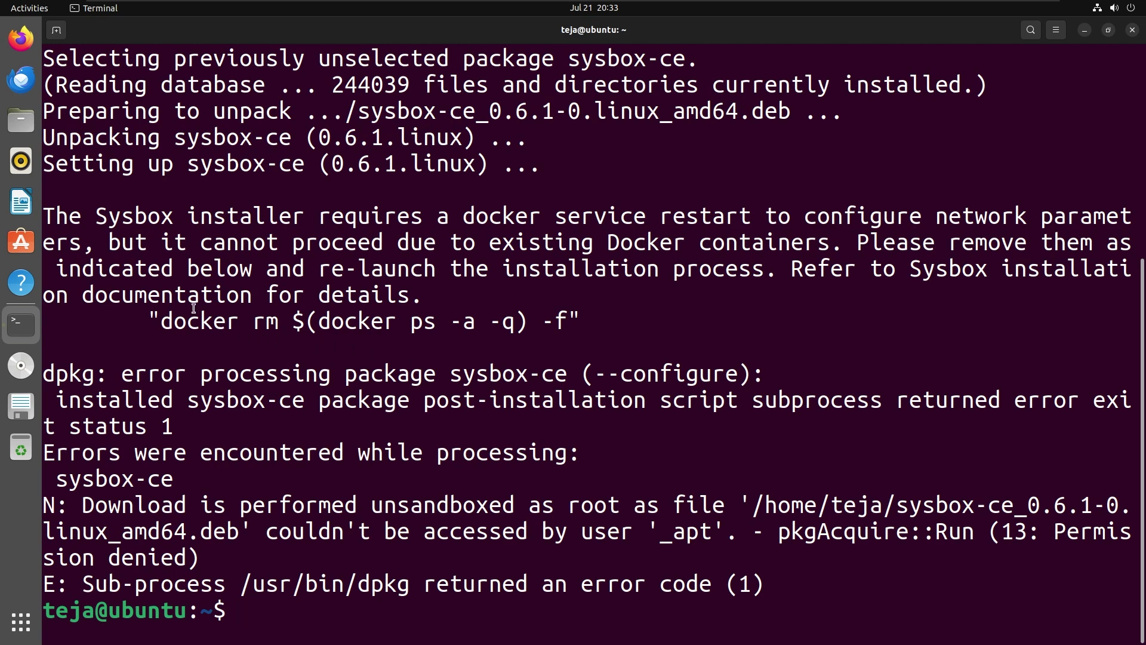
{"action": "key", "text": "ctrl+l"}
{"action": "type", "text": "sudo docker rm"}
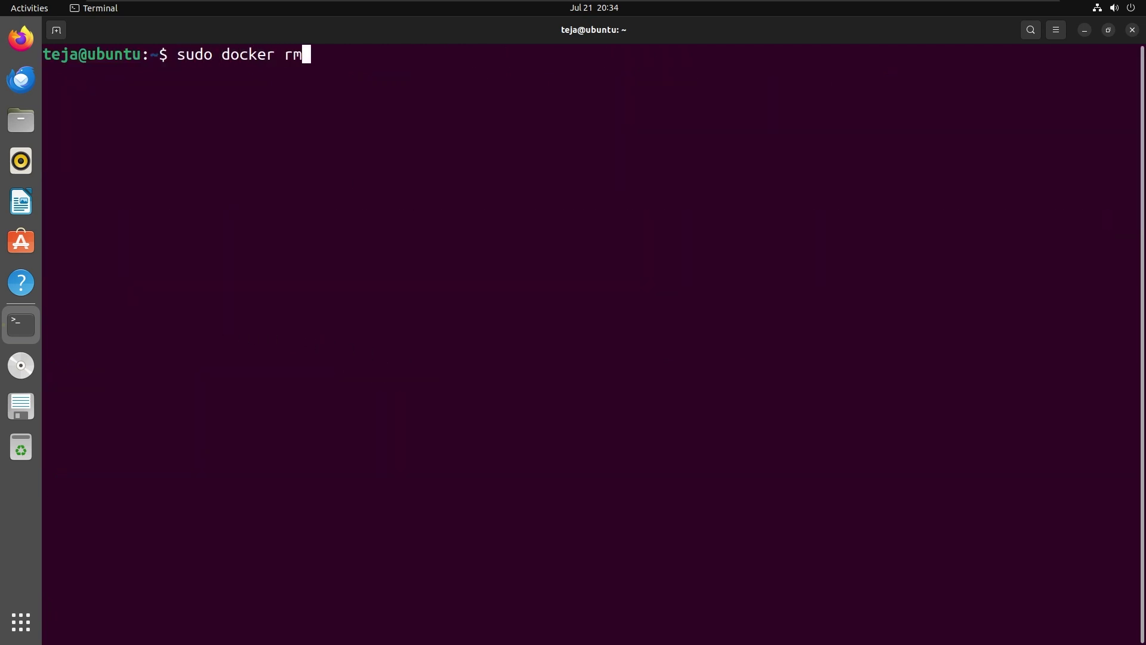
{"action": "type", "text": " $(sudo docker )"}
Force-remove all containers with sudo docker rm $(sudo docker ps -q -a) -f
{"action": "key", "text": "Left"}
{"action": "type", "text": "sudo docker ps -q -a"}
{"action": "key", "text": "Right"}
{"action": "type", "text": "-f"}
{"action": "key", "text": "Return"}
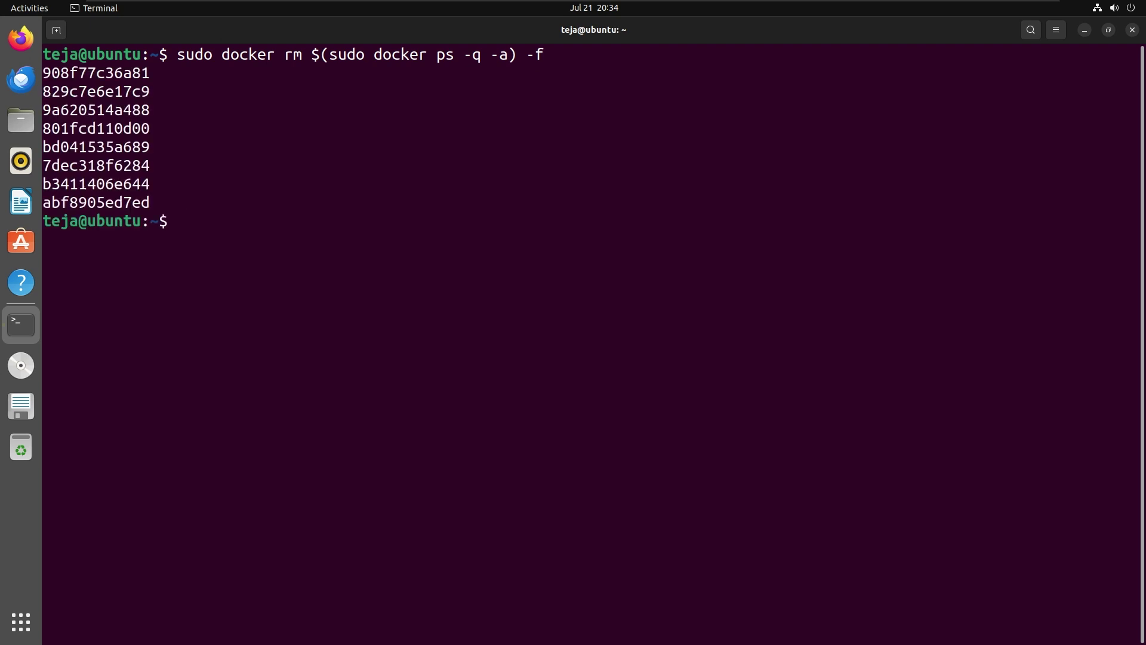
Install ./sysbox-ce_0.6.1-0.linux_amd64.deb with apt-get, confirming with Y
{"action": "type", "text": "sudo aptg"}
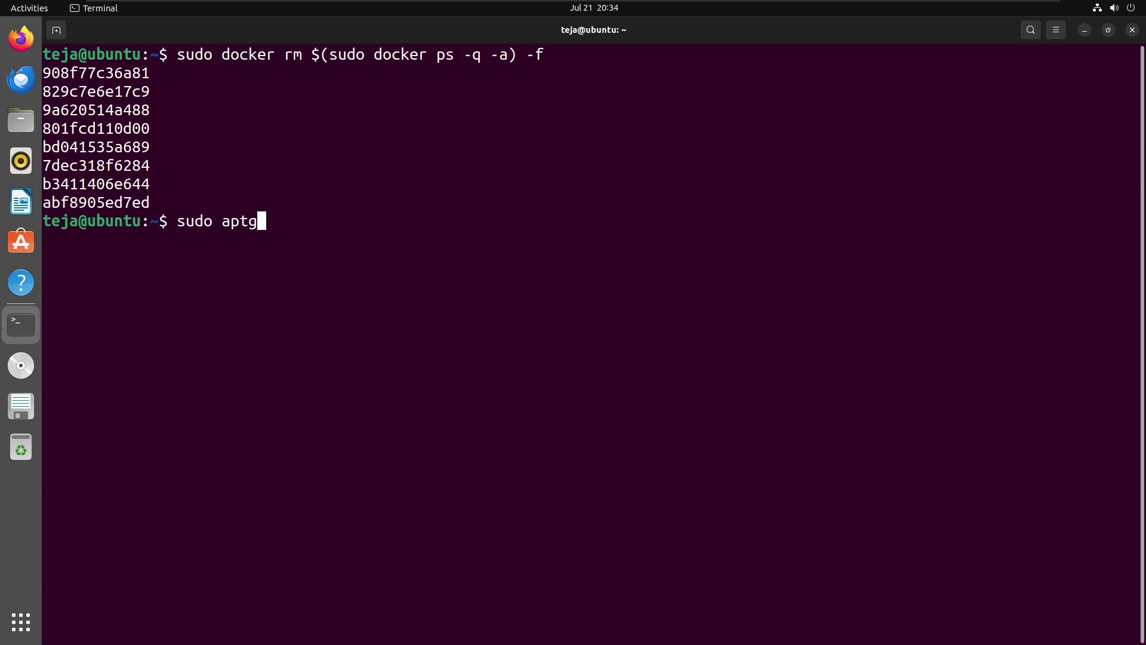
{"action": "key", "text": "BackSpace"}
{"action": "type", "text": "-get install ./s"}
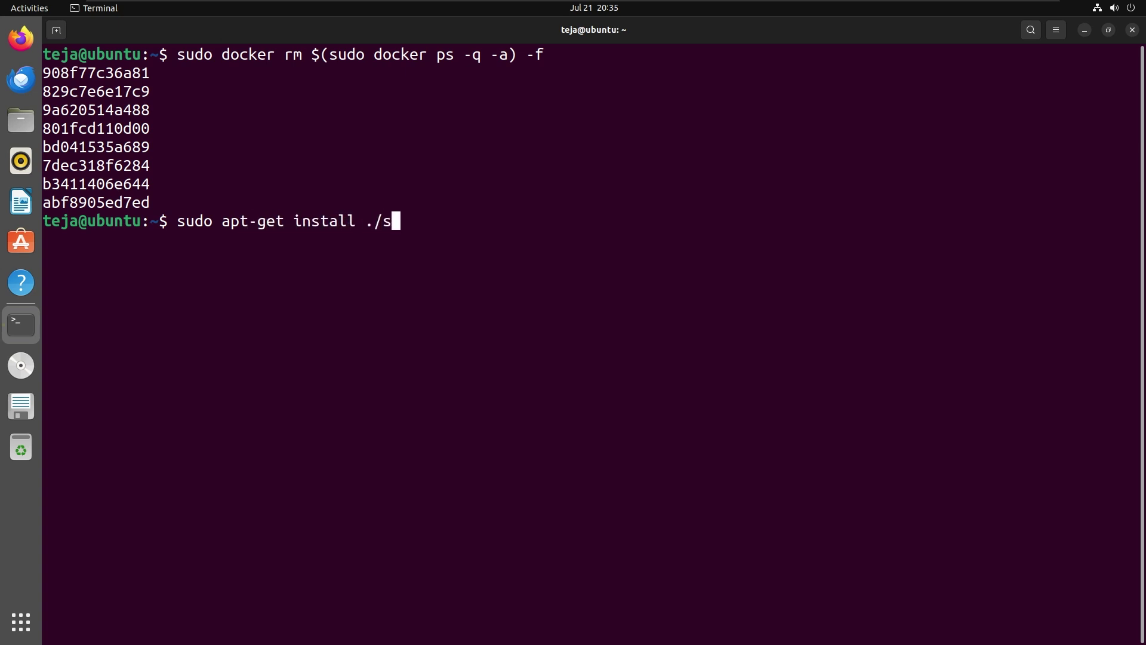
{"action": "key", "text": "Tab"}
{"action": "key", "text": "Return"}
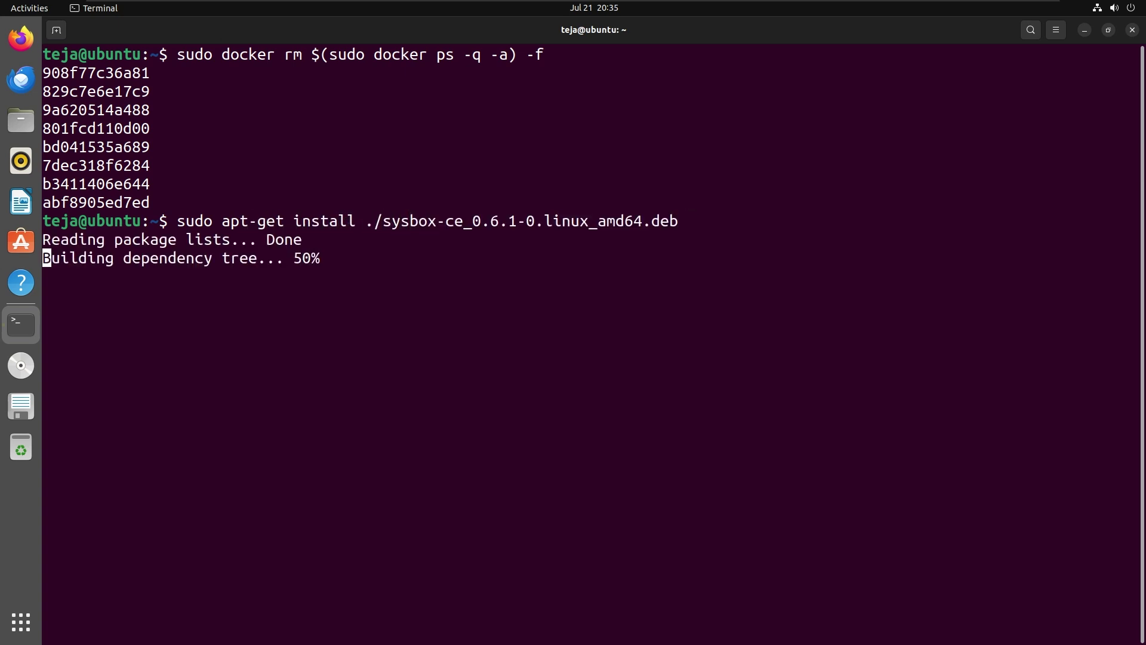
{"action": "key", "text": "Return"}
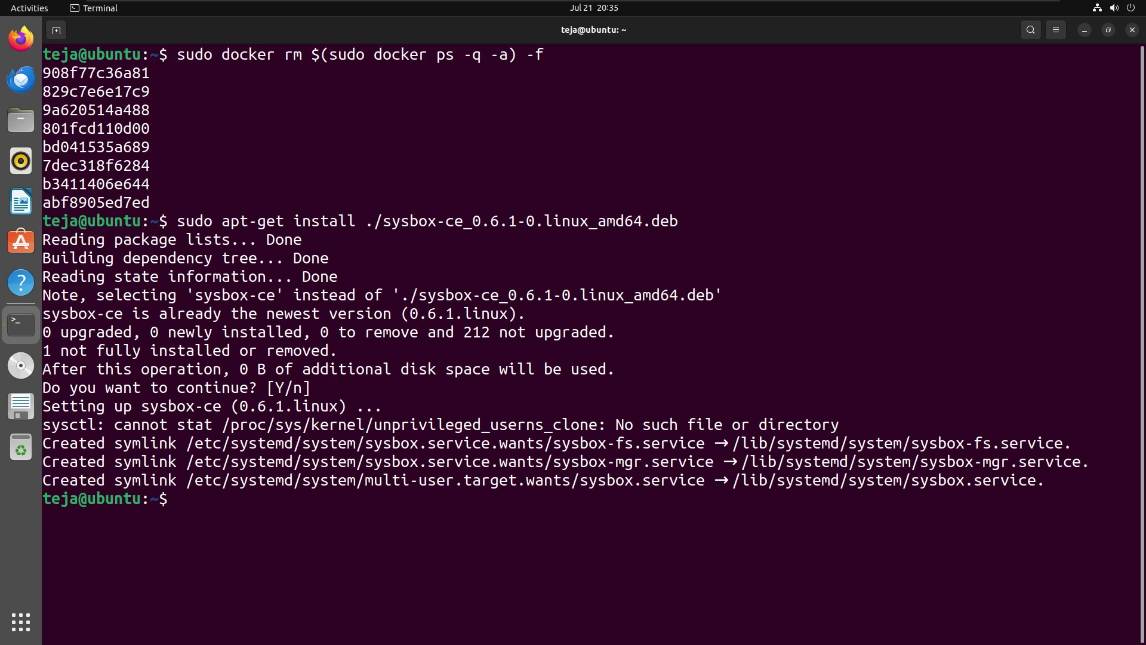
{"action": "key", "text": "ctrl+l"}
{"action": "type", "text": "cat "}
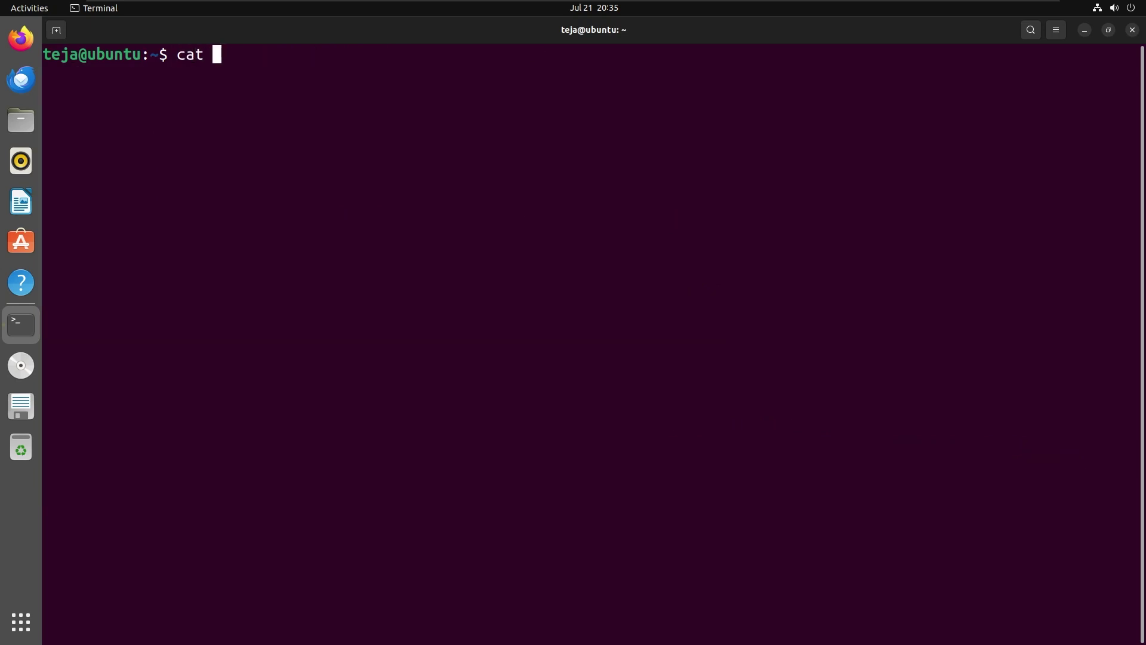
{"action": "type", "text": "/etc/docker/da"}
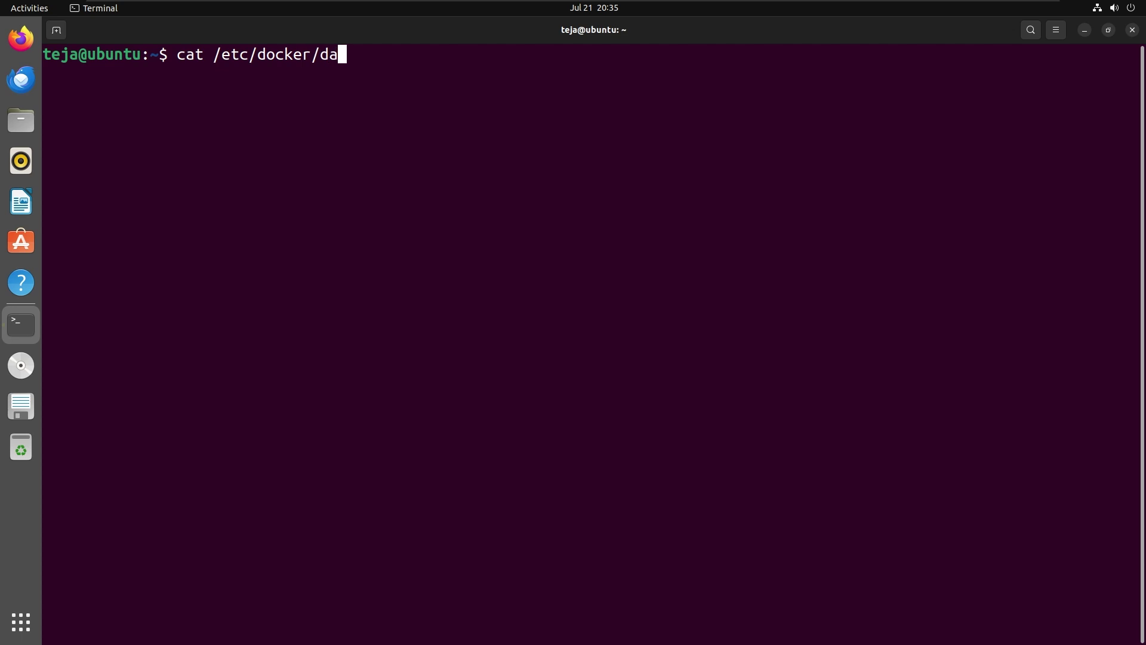
Print /etc/docker/daemon.json, highlight its sysbox-runc runtime, and enter sudo /opt/kasm/bin/start
{"action": "key", "text": "Tab"}
{"action": "key", "text": "Return"}
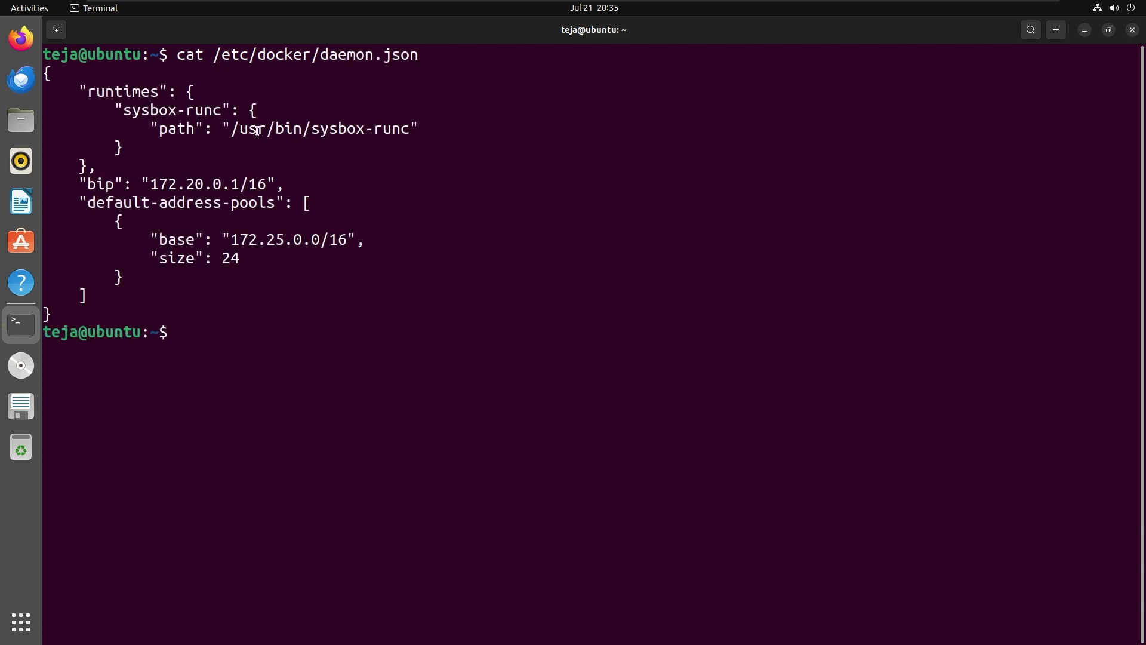
{"action": "left_click_drag", "start_coordinate": [116, 109], "coordinate": [178, 155]}
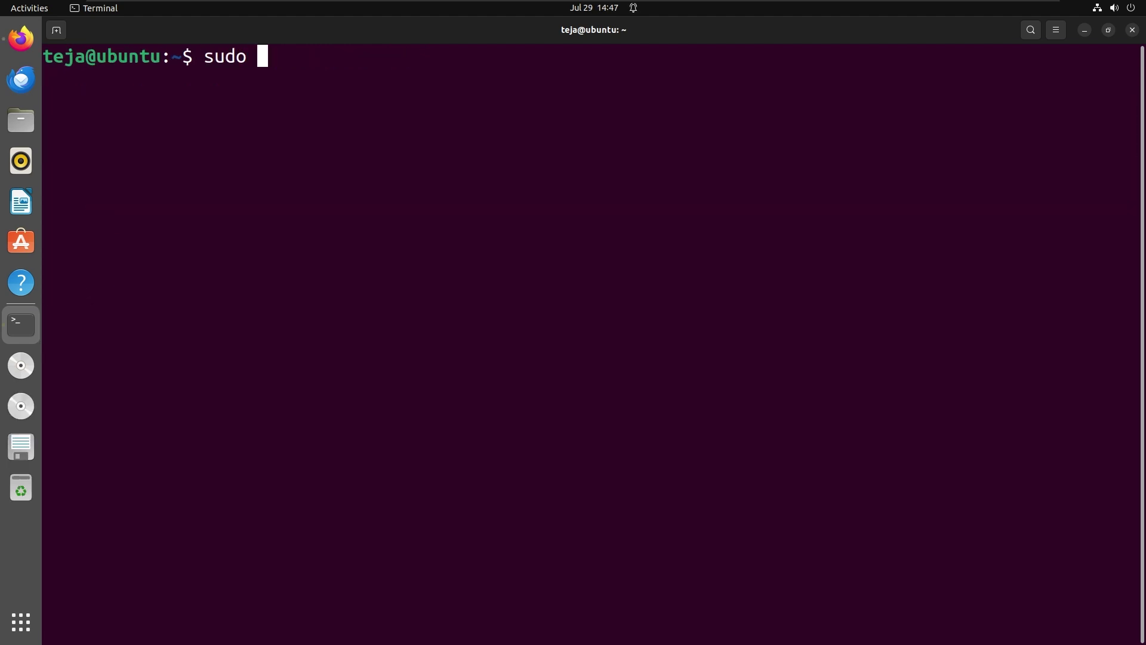
{"action": "type", "text": "/opt/kasm/b"}
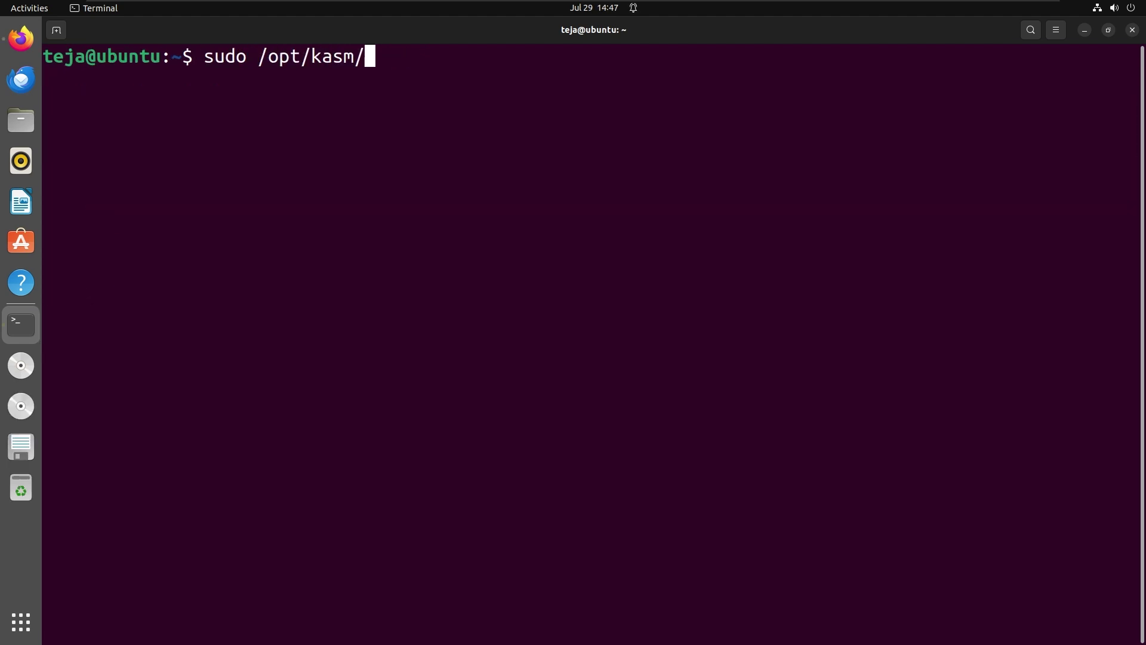
{"action": "type", "text": "in/start"}
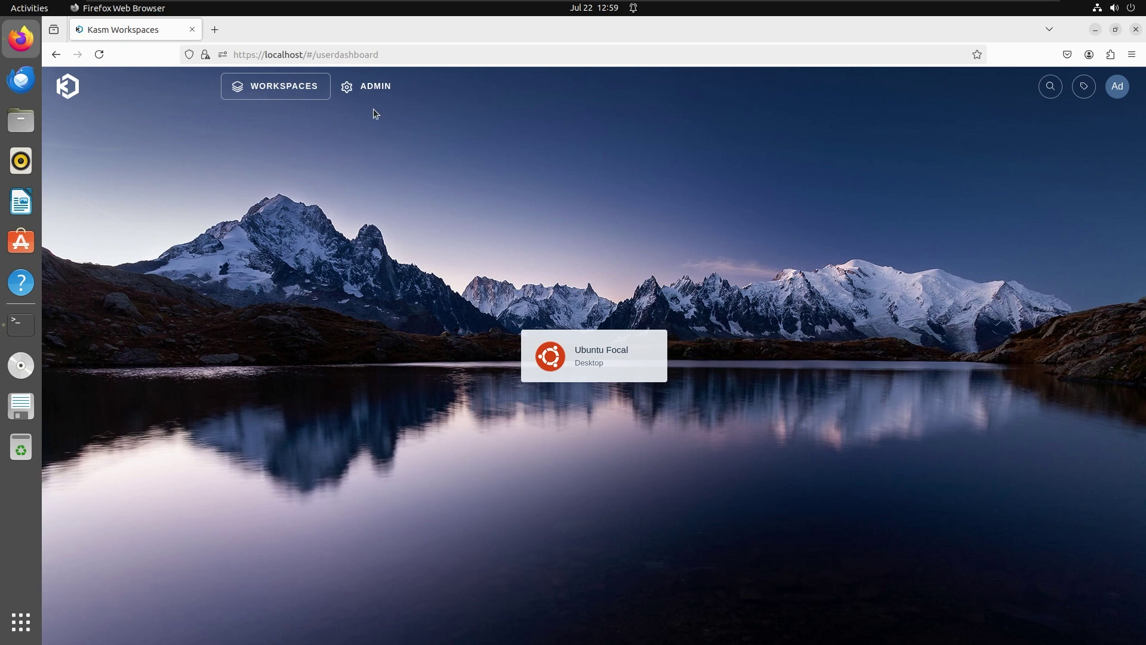
Paste the sysbox-runc, /sbin/init, user 0 JSON into Ubuntu Focal's Docker Run Config Override and save
{"action": "left_click", "coordinate": [371, 87]}
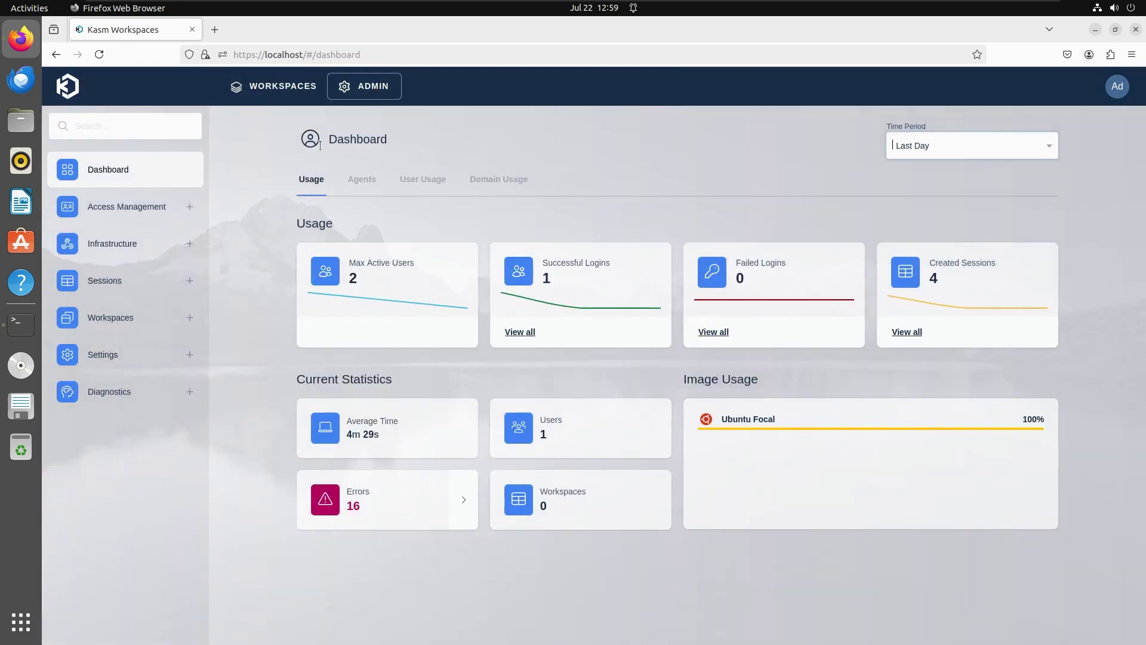
{"action": "left_click", "coordinate": [173, 321]}
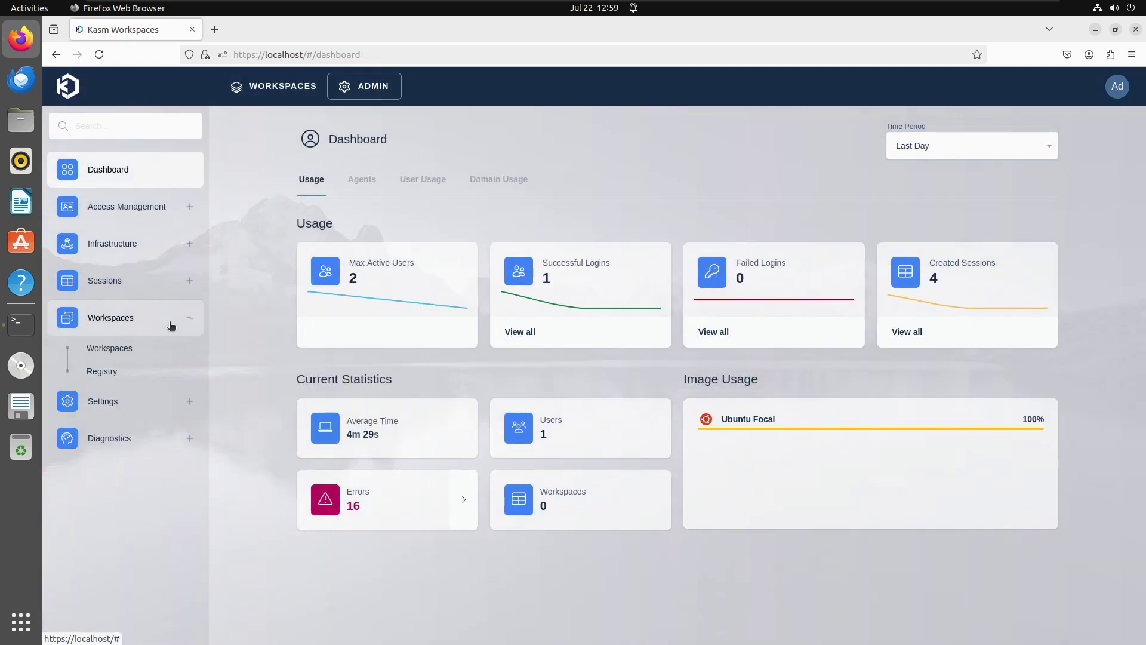
{"action": "left_click", "coordinate": [137, 354]}
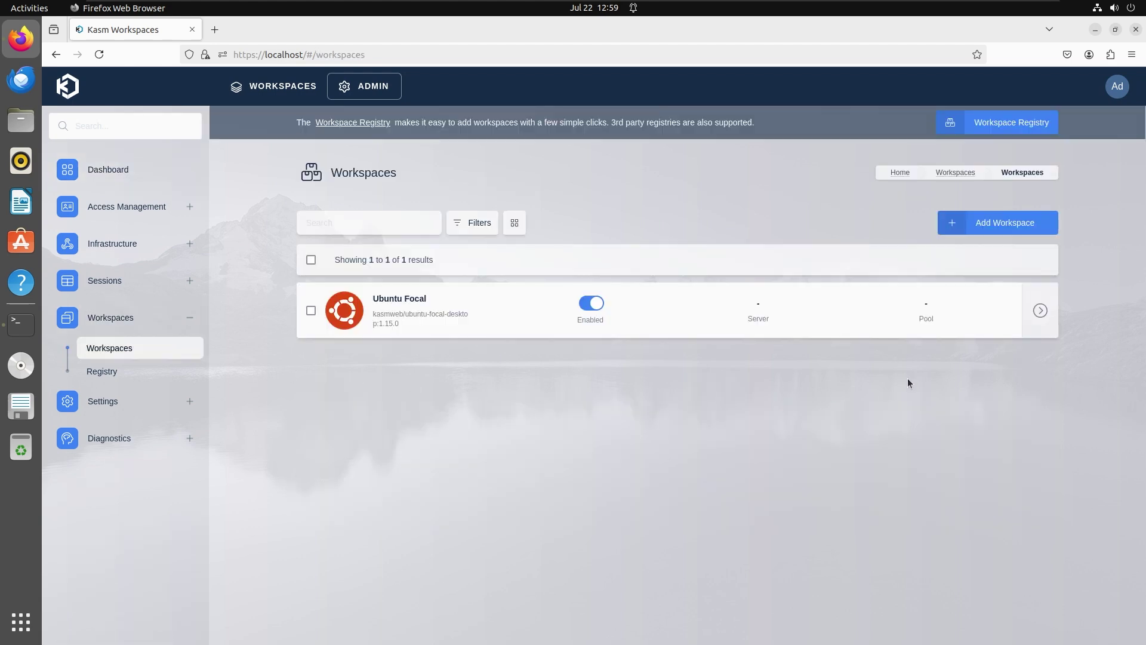
{"action": "left_click", "coordinate": [1041, 312]}
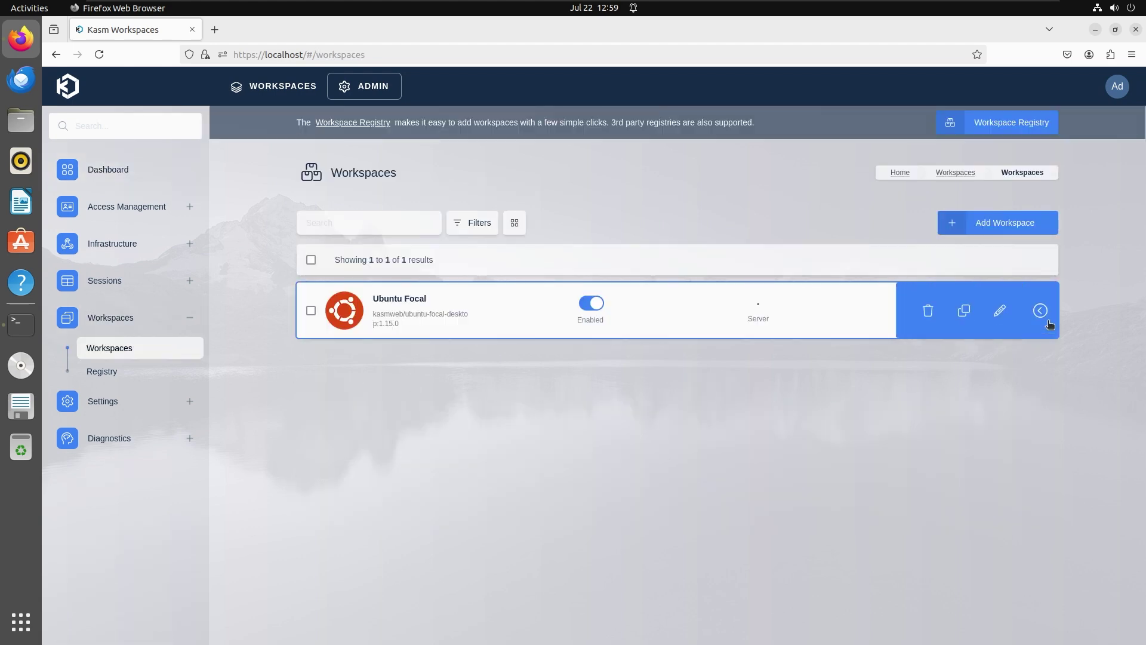
{"action": "left_click", "coordinate": [1001, 315]}
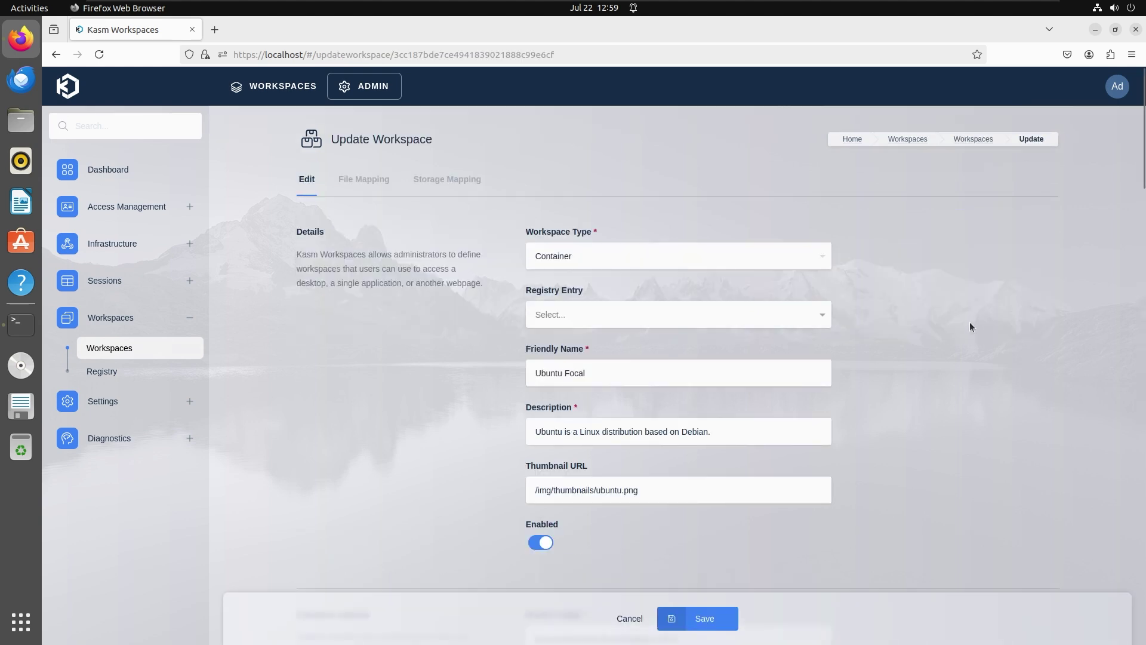
{"action": "scroll", "coordinate": [970, 325], "scroll_direction": "down", "scroll_amount": 15}
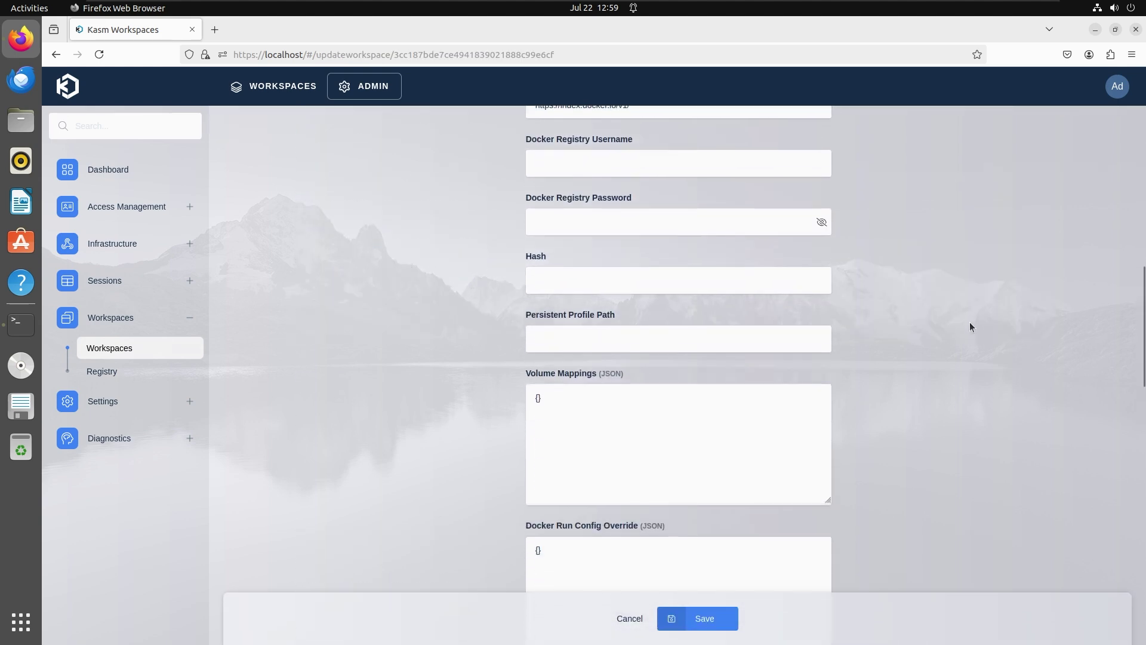
{"action": "left_click", "coordinate": [700, 567]}
{"action": "key", "text": "ctrl+a"}
{"action": "type", "text": "{   \"runtime\": \"sysbox-runc\",   \"entrypoint\": [     \"/sbin/init\"   ],   \"user\": 0 }"}
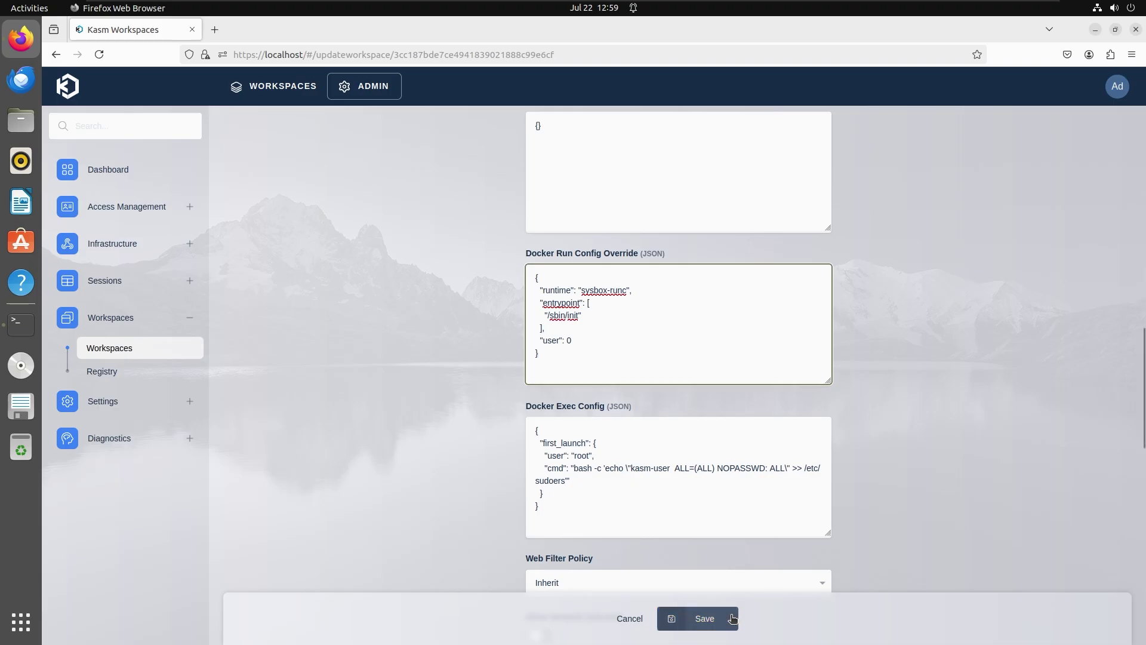
{"action": "left_click", "coordinate": [730, 618]}
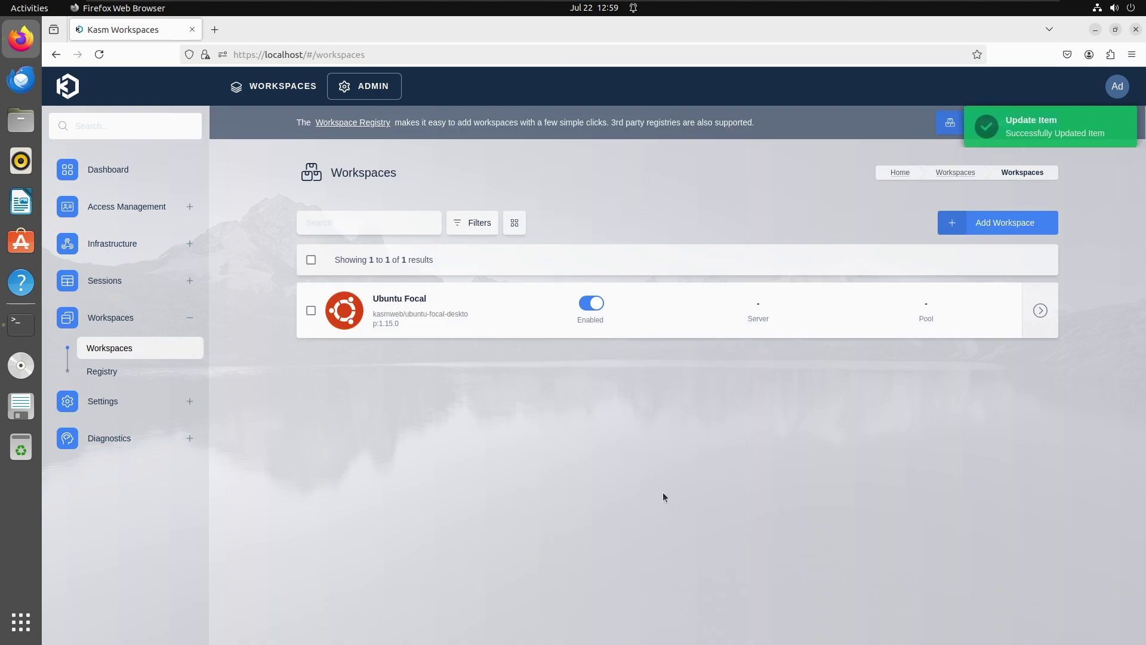
Open the All Users group's settings under Access Management > Groups
{"action": "left_click", "coordinate": [136, 216]}
{"action": "left_click", "coordinate": [109, 261]}
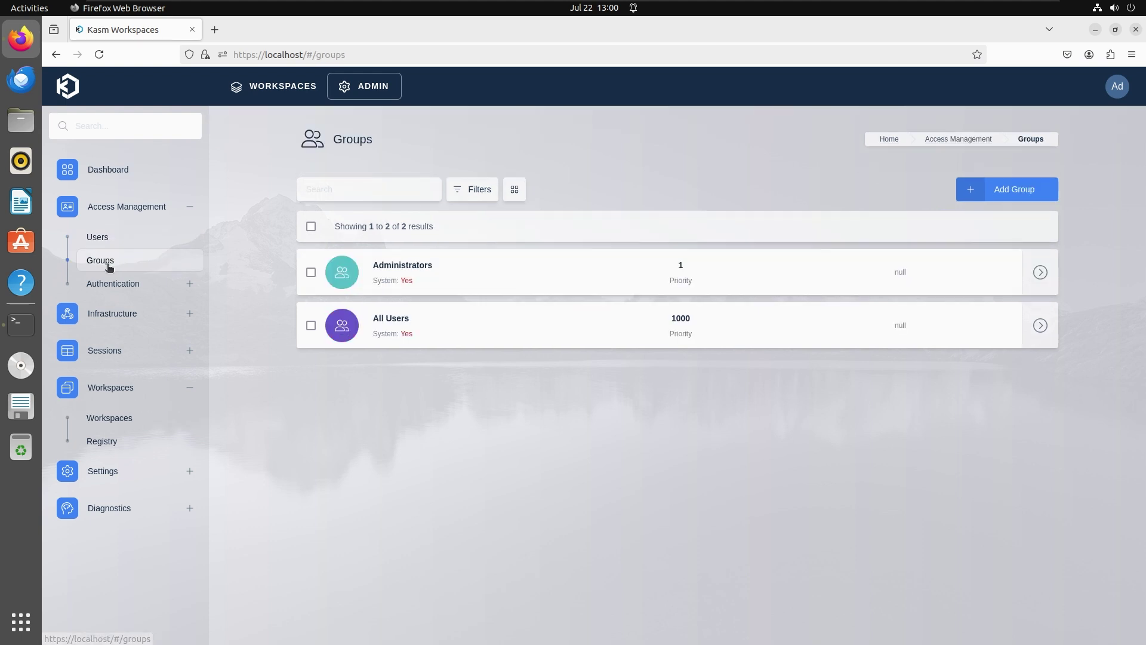
{"action": "mouse_move", "coordinate": [1037, 328]}
{"action": "left_click", "coordinate": [1000, 325]}
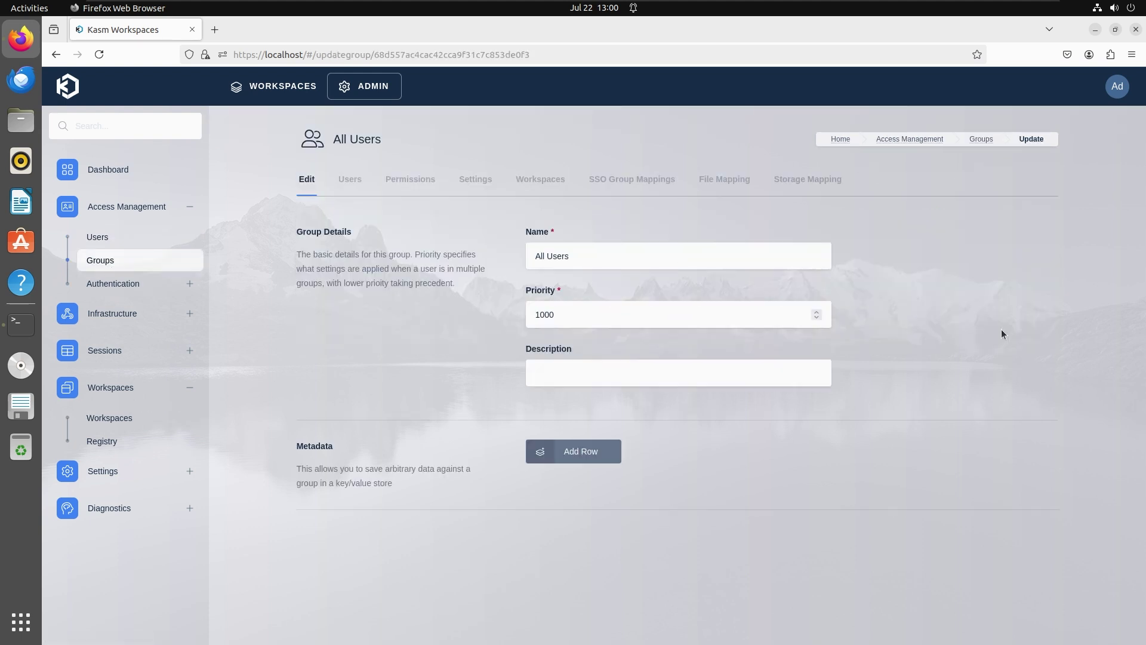
{"action": "left_click", "coordinate": [464, 179]}
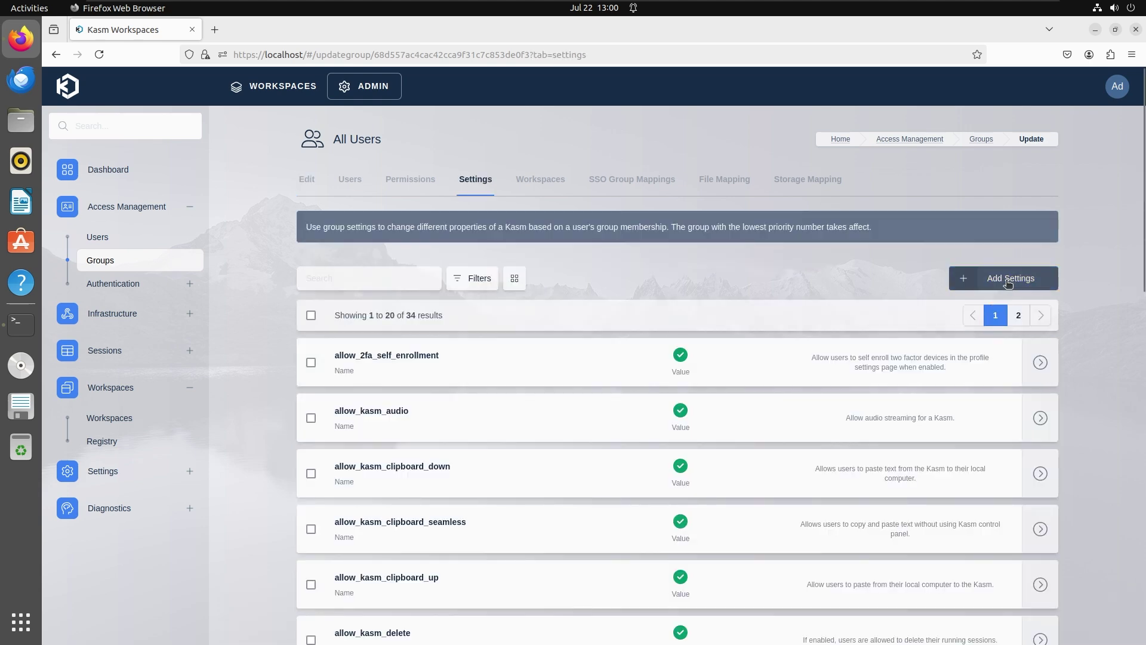
Add a run_config setting whose value is the pasted sysbox-runc runtime JSON
{"action": "left_click", "coordinate": [985, 282]}
{"action": "left_click", "coordinate": [637, 364]}
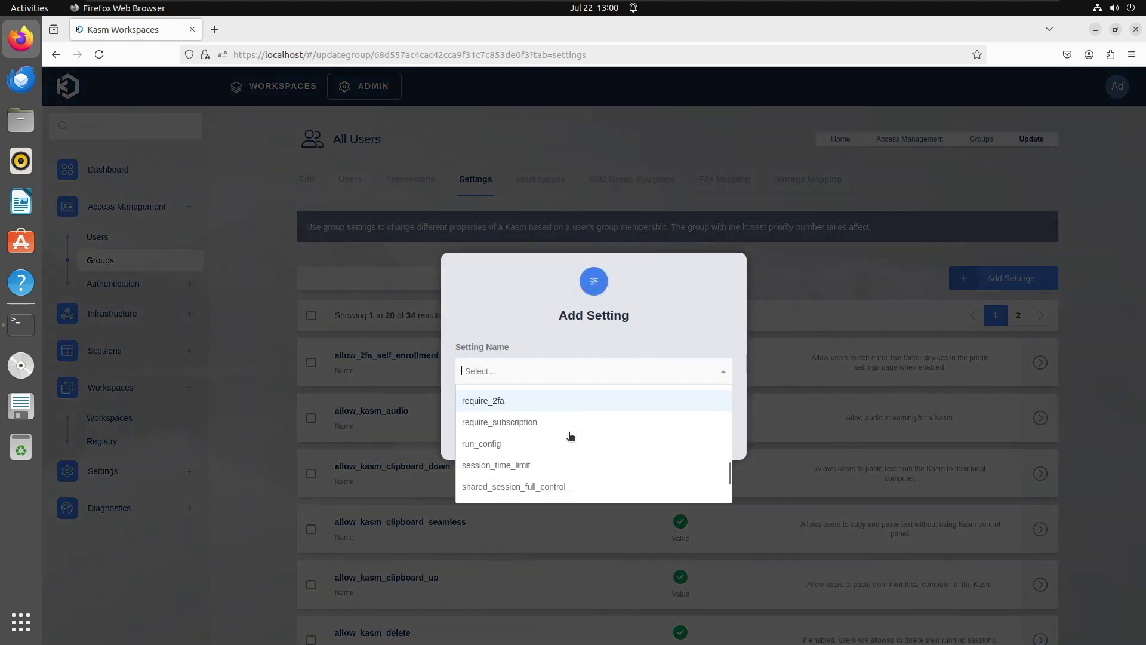
{"action": "left_click", "coordinate": [508, 439]}
{"action": "left_click", "coordinate": [497, 404]}
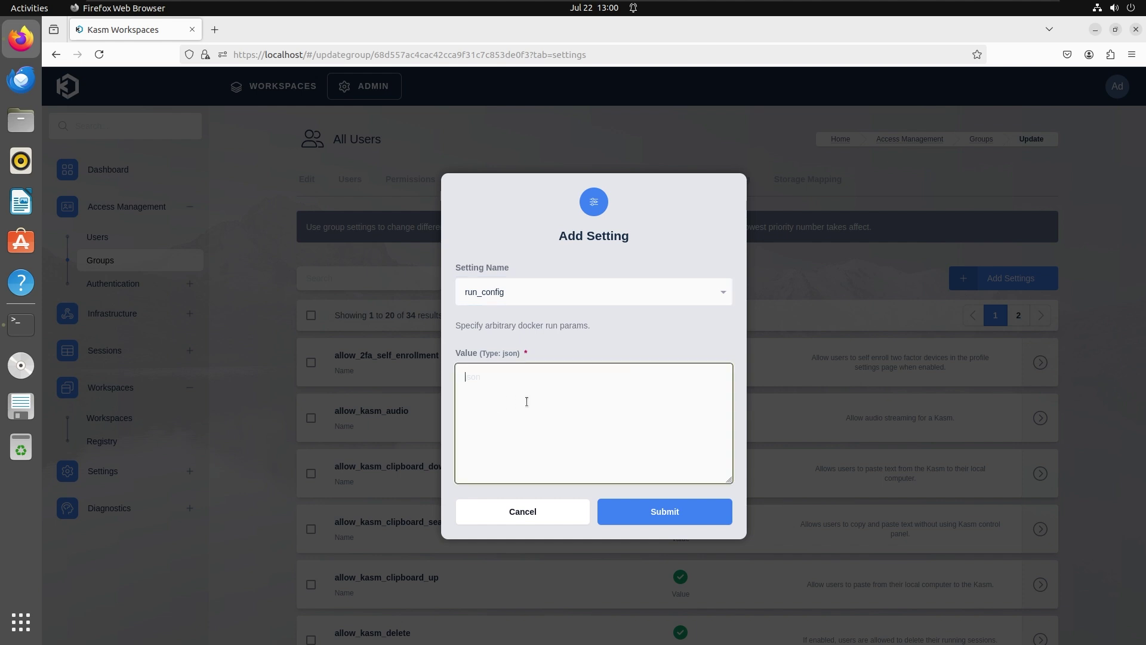
{"action": "type", "text": "{   \"runtime\": \"sysbox-runc\",   \"entrypoint\": [     \"/sbin/init\"   ],   \"user\": 0 }"}
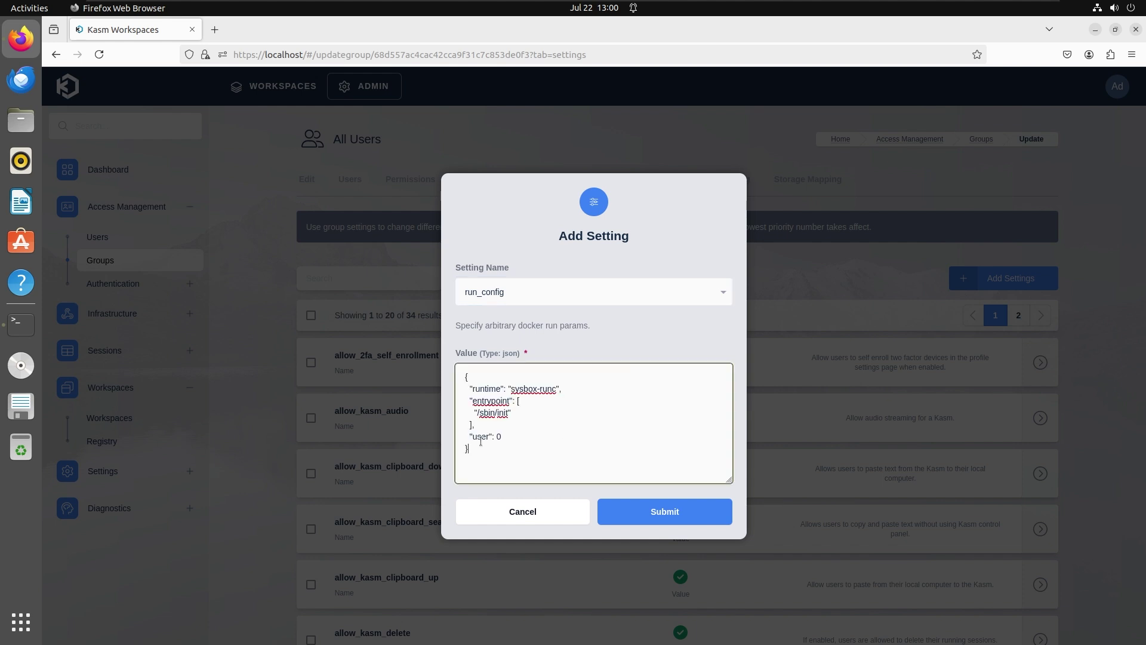
{"action": "key", "text": "ctrl+a"}
{"action": "left_click", "coordinate": [665, 459]}
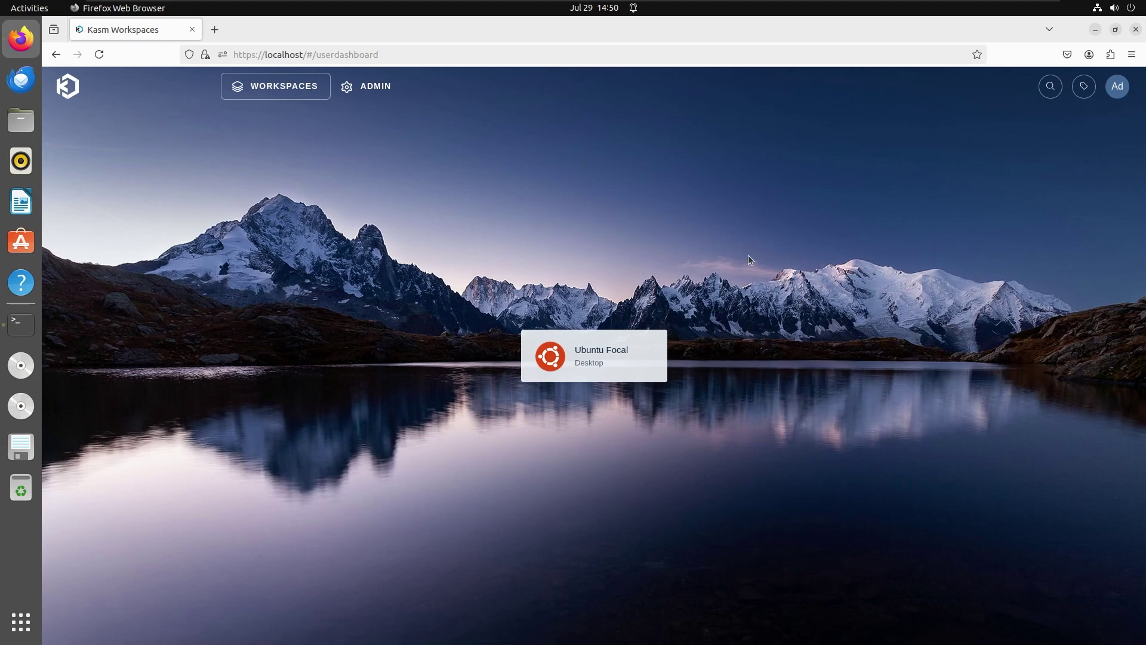
Paste the first_launch JSON installing passwordless sudo into Ubuntu Focal's Docker Exec Config and save
{"action": "left_click", "coordinate": [385, 95]}
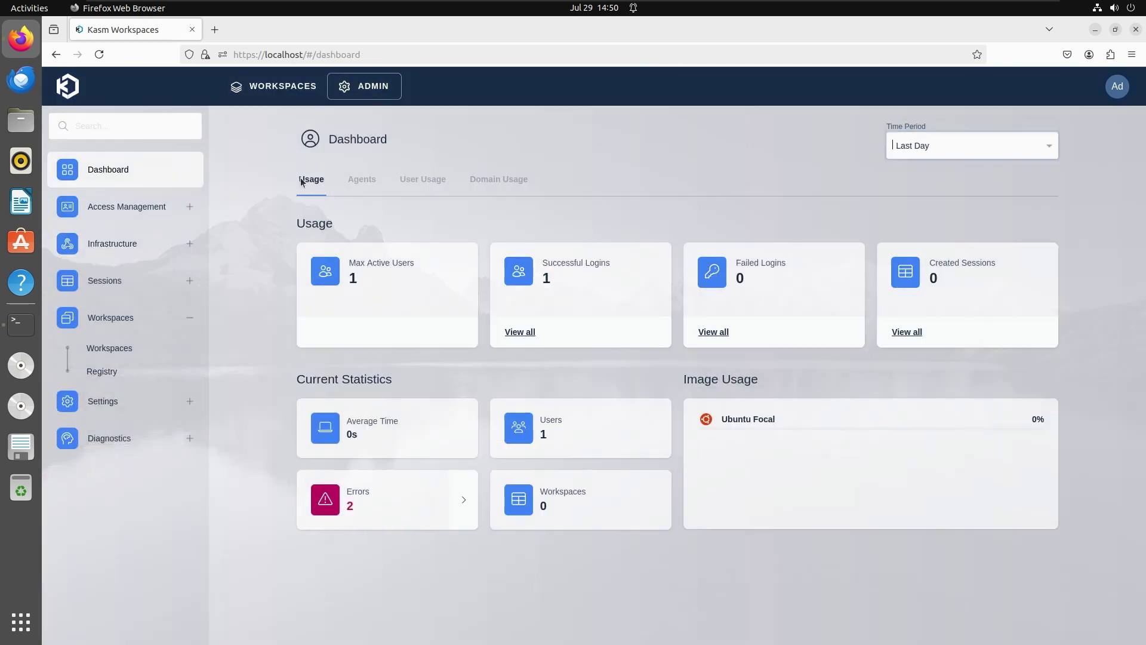
{"action": "left_click", "coordinate": [139, 350]}
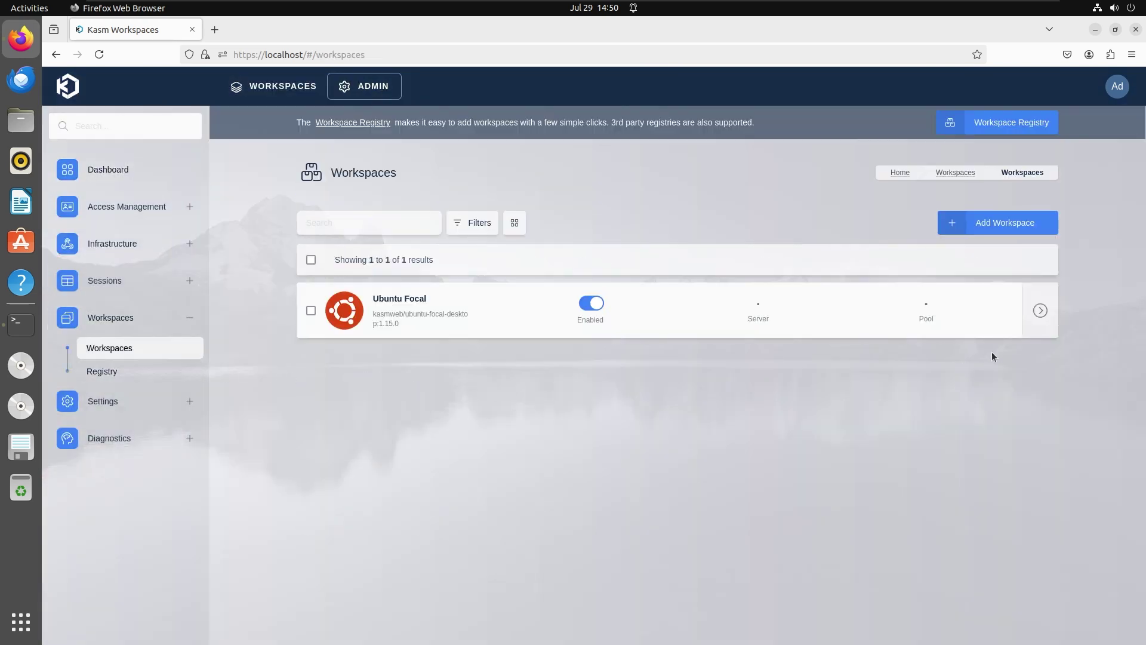
{"action": "left_click", "coordinate": [1040, 311]}
{"action": "left_click", "coordinate": [1000, 316]}
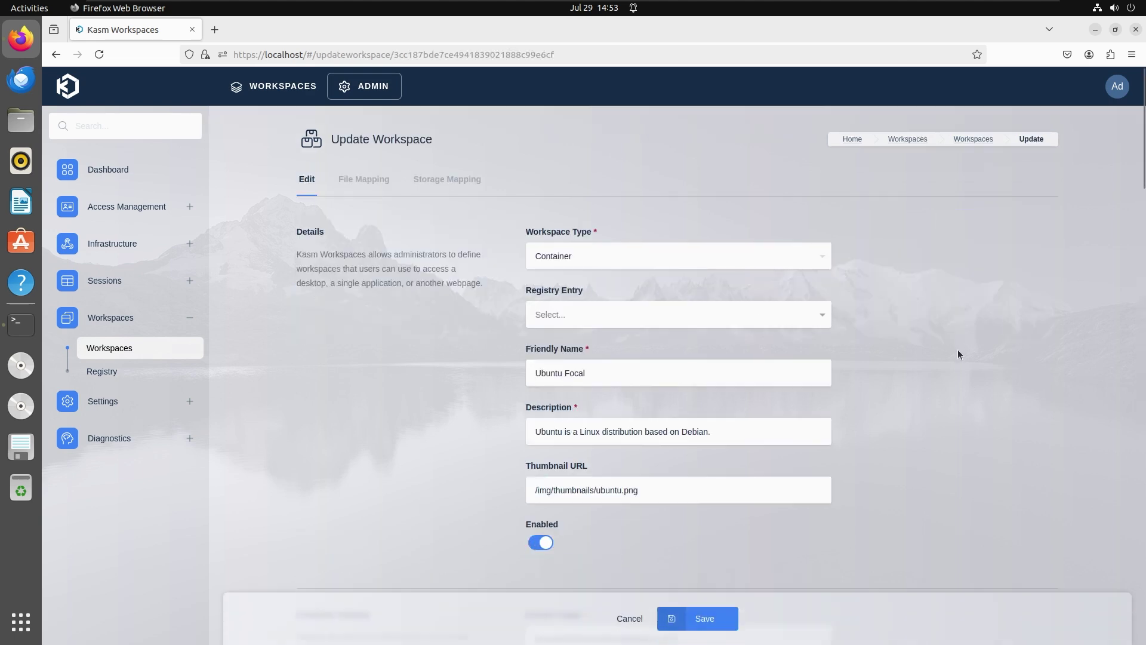
{"action": "scroll", "coordinate": [957, 349], "scroll_direction": "down", "scroll_amount": 20}
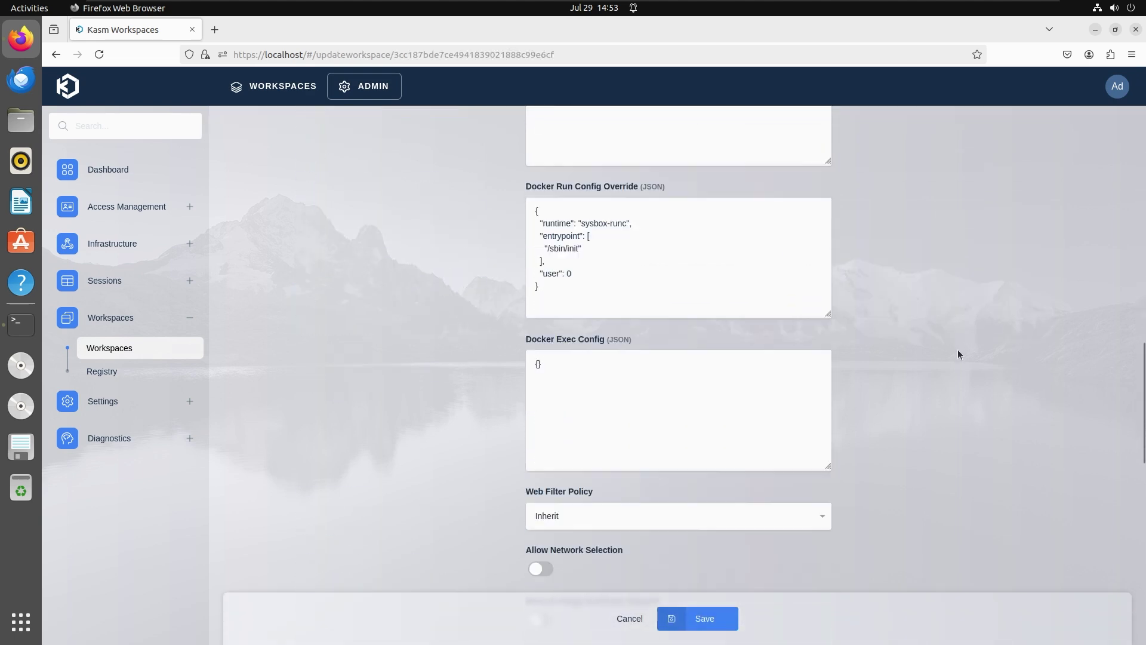
{"action": "scroll", "coordinate": [958, 349], "scroll_direction": "down", "scroll_amount": 3}
{"action": "left_click", "coordinate": [619, 259]}
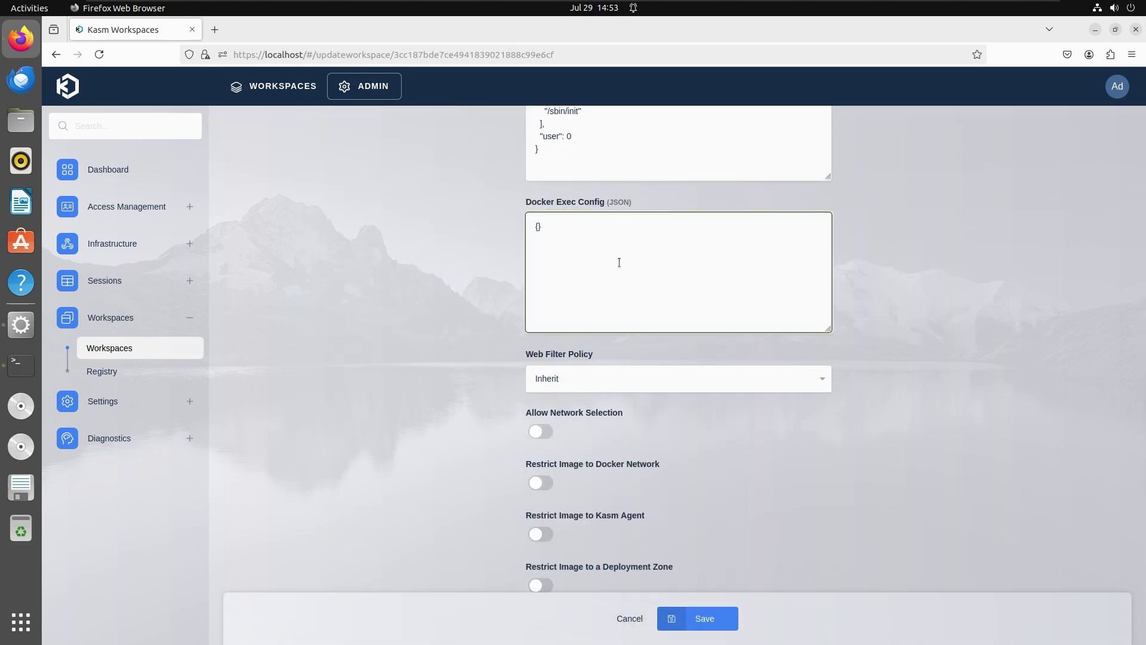
{"action": "key", "text": "ctrl+a"}
{"action": "type", "text": "{   \"first_launch\":{       \"user\":\"root\",       \"cmd\":\"bash -c '/usr/bin/desktop_ready && apt-get update && apt-get install -y sudo && echo \\\"kasm-user  ALL=(ALL) NOPASSWD: ALL\\\" >> /etc/sudoers'\"   } }"}
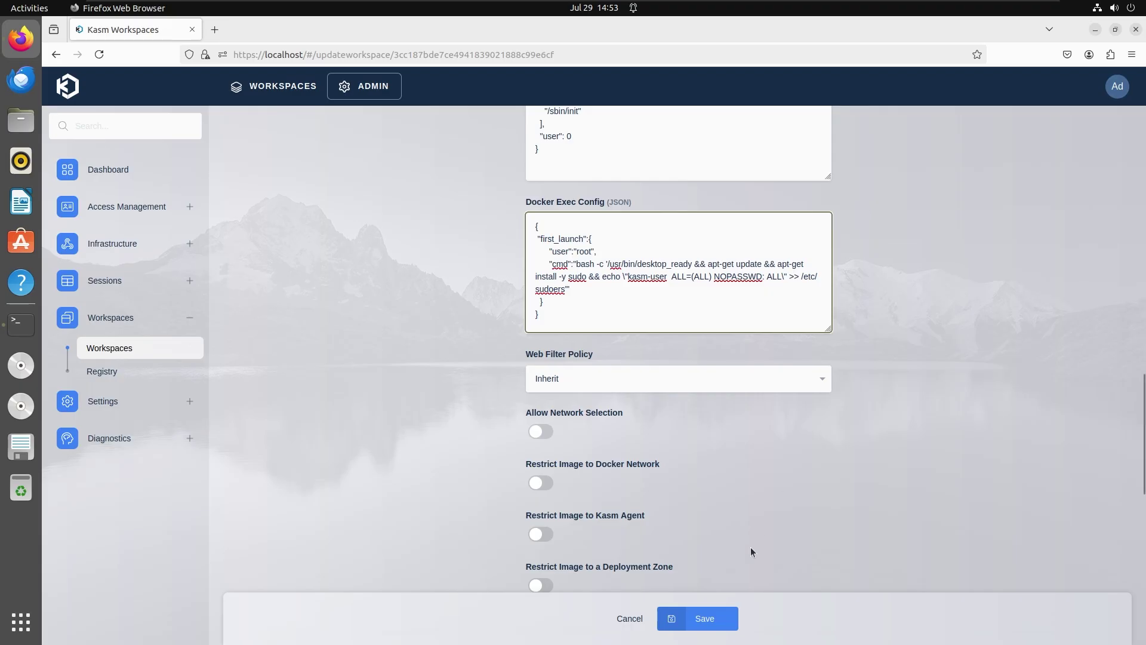
{"action": "left_click", "coordinate": [714, 624]}
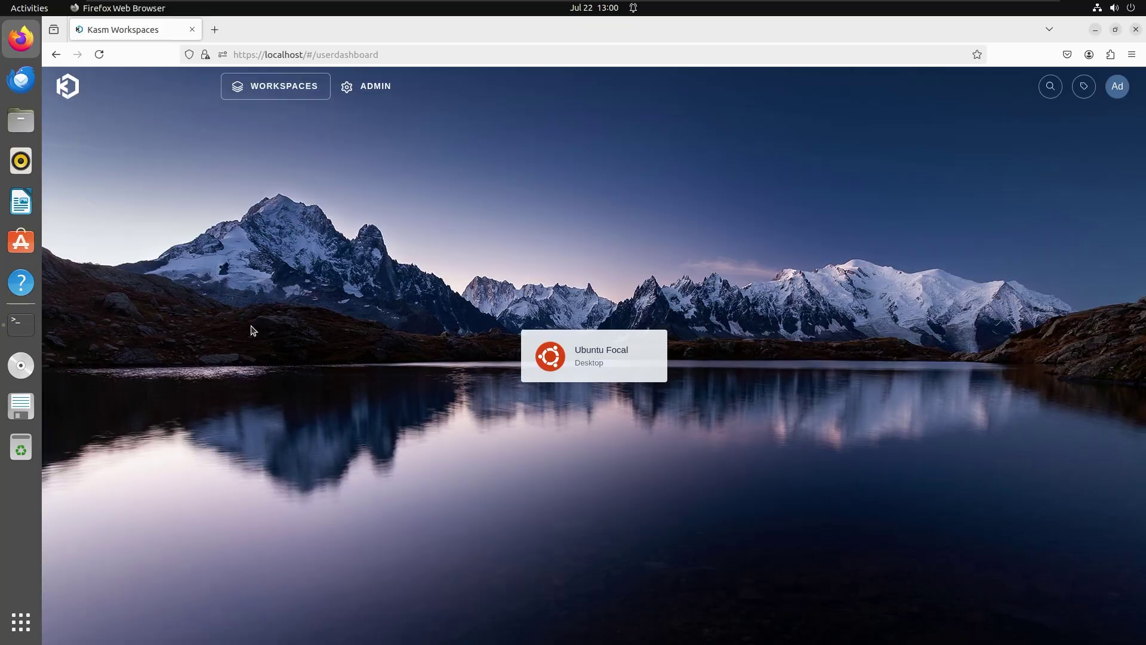
Launch the Ubuntu Focal desktop session in a new tab
{"action": "left_click", "coordinate": [586, 363]}
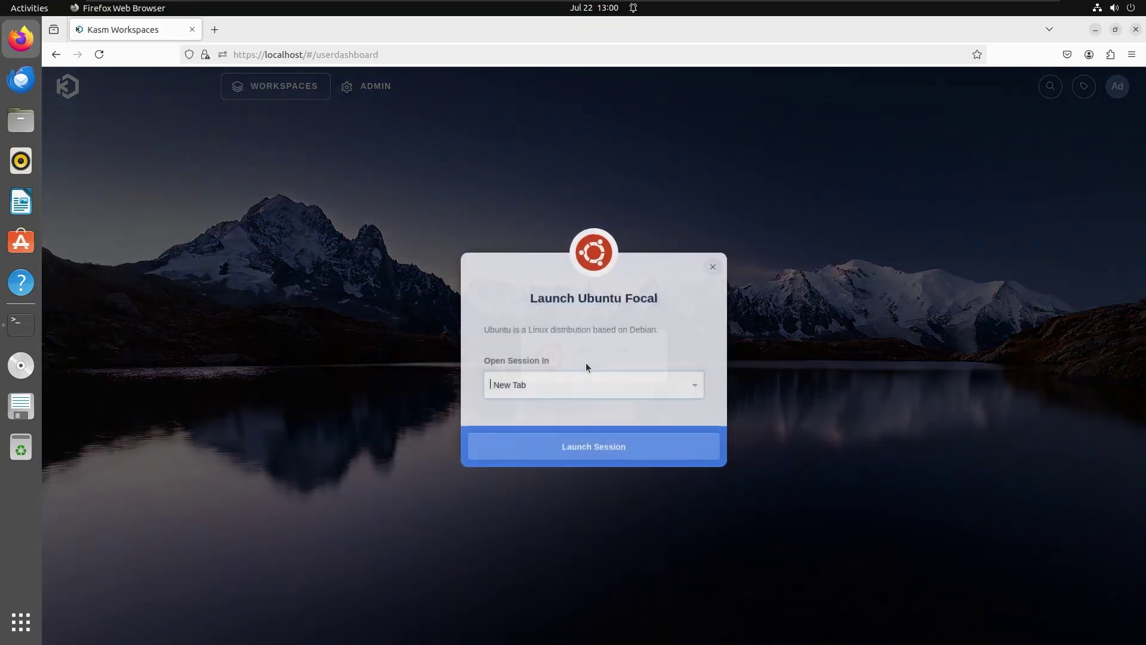
{"action": "left_click", "coordinate": [578, 442]}
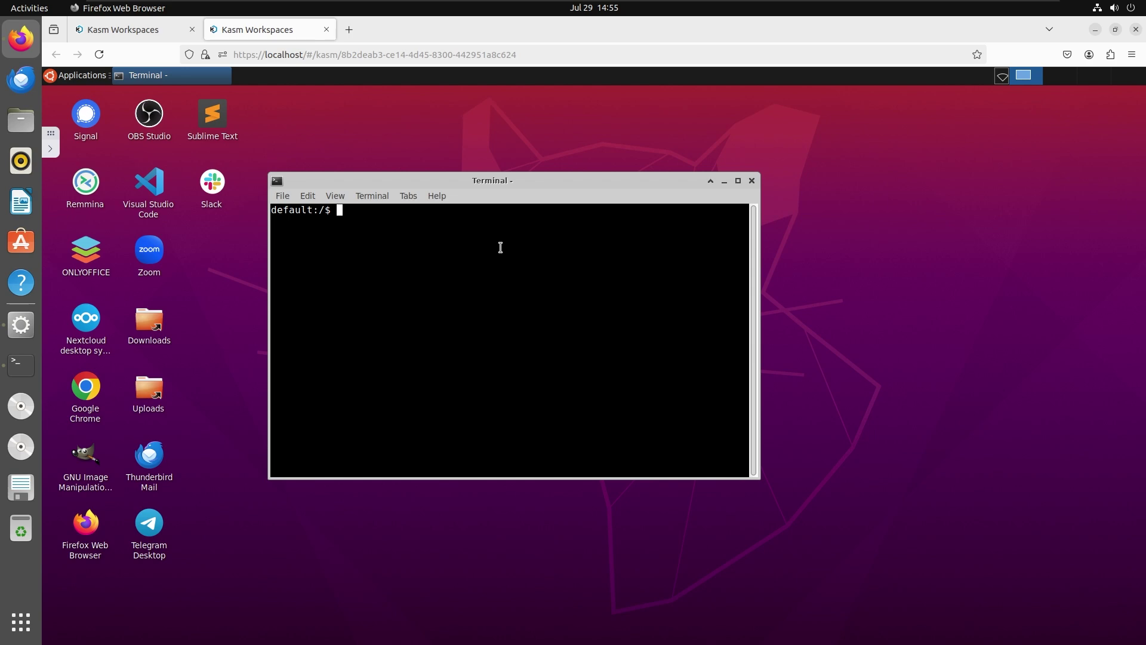
As root via sudo su, paste the Docker CE install commands into docker_install.sh and save it
{"action": "type", "text": "sudo su"}
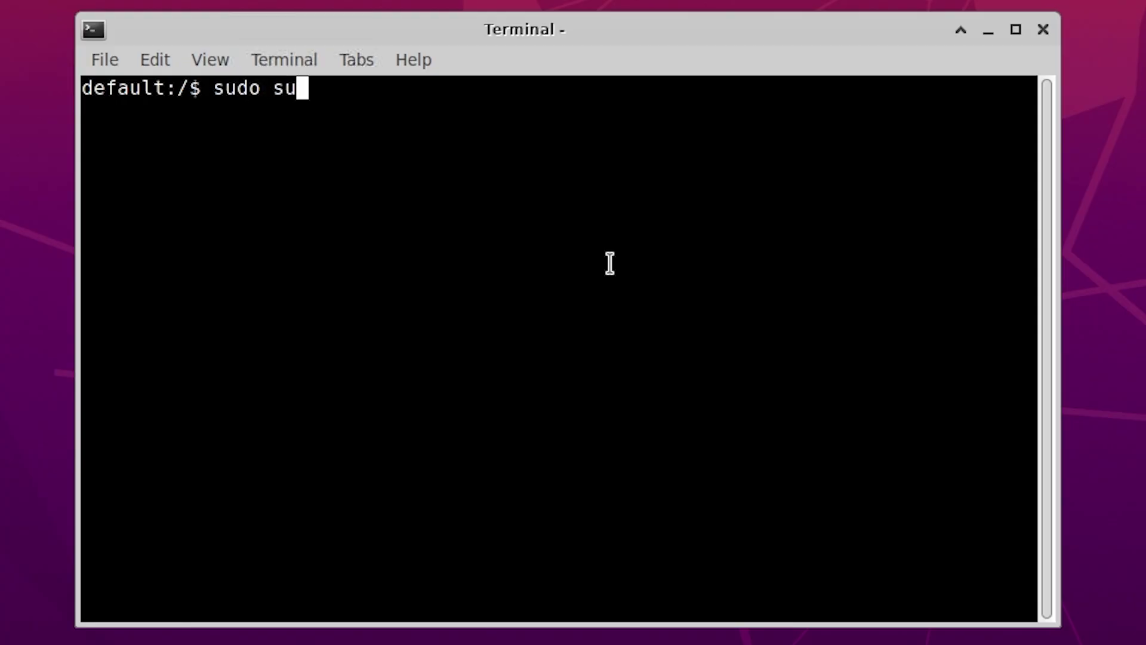
{"action": "key", "text": "Return"}
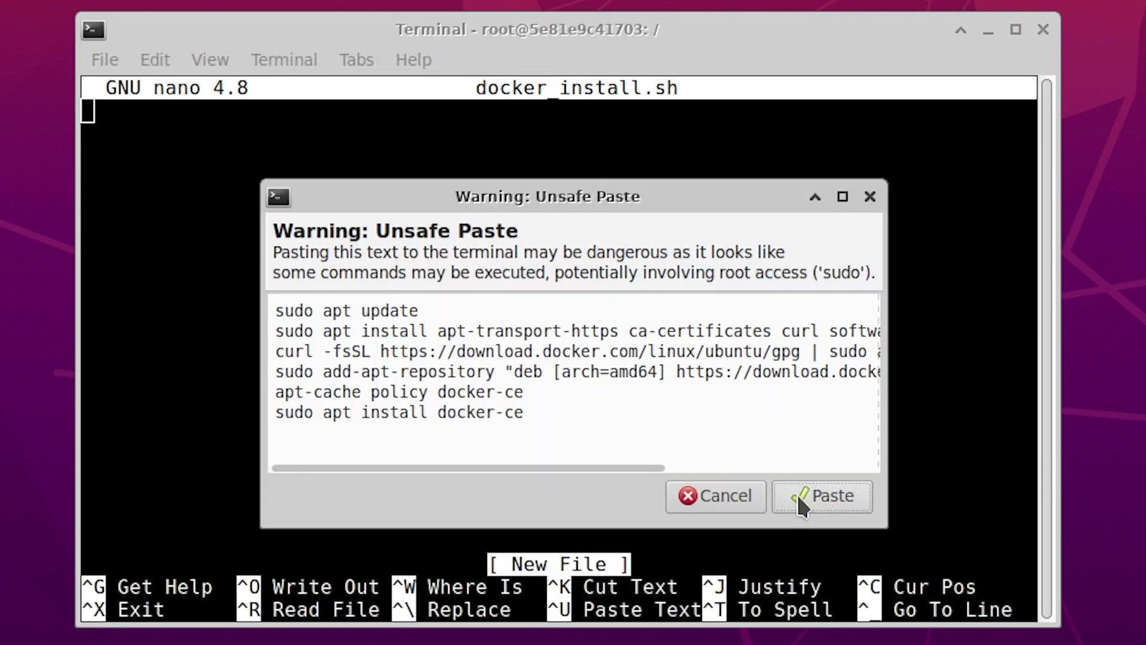
{"action": "left_click", "coordinate": [800, 497]}
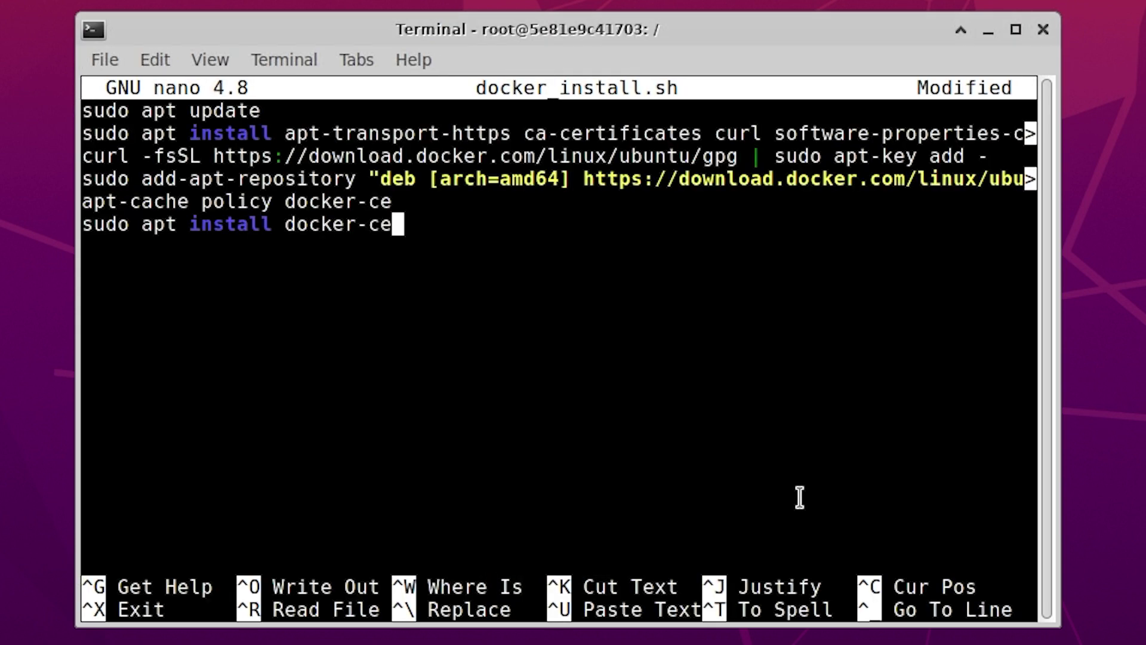
{"action": "left_click_drag", "start_coordinate": [407, 224], "coordinate": [208, 163]}
{"action": "left_click", "coordinate": [208, 162]}
{"action": "key", "text": "ctrl+x"}
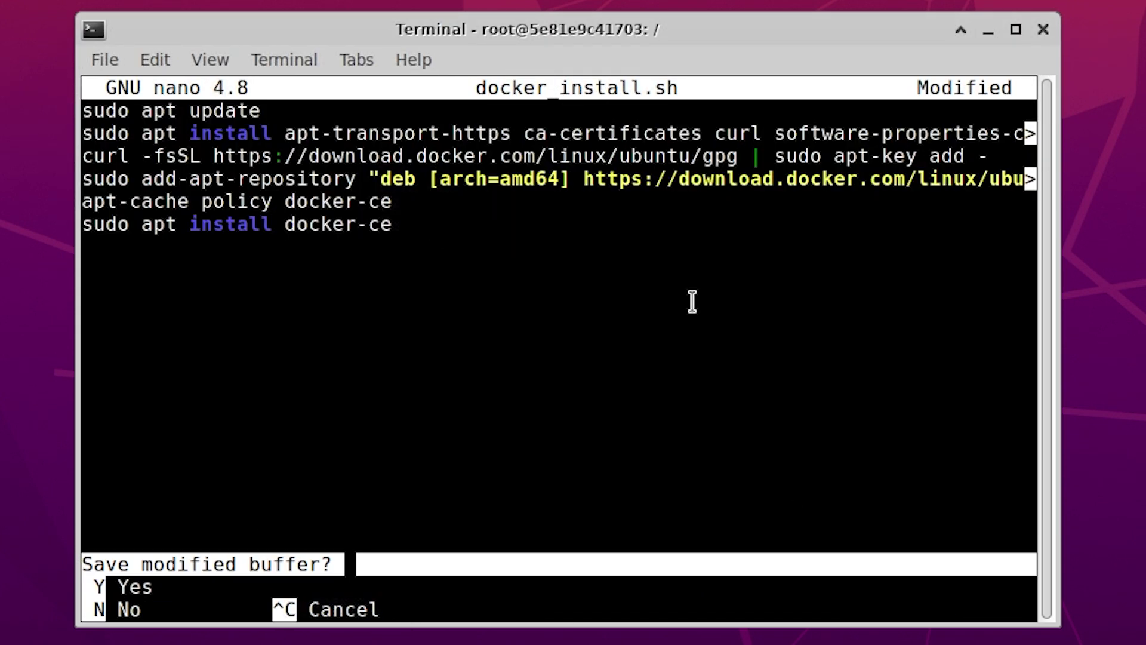
{"action": "key", "text": "y"}
{"action": "key", "text": "Return"}
Run docker_install.sh with sudo bash, then enter the systemctl status docker command
{"action": "type", "text": "sudo "}
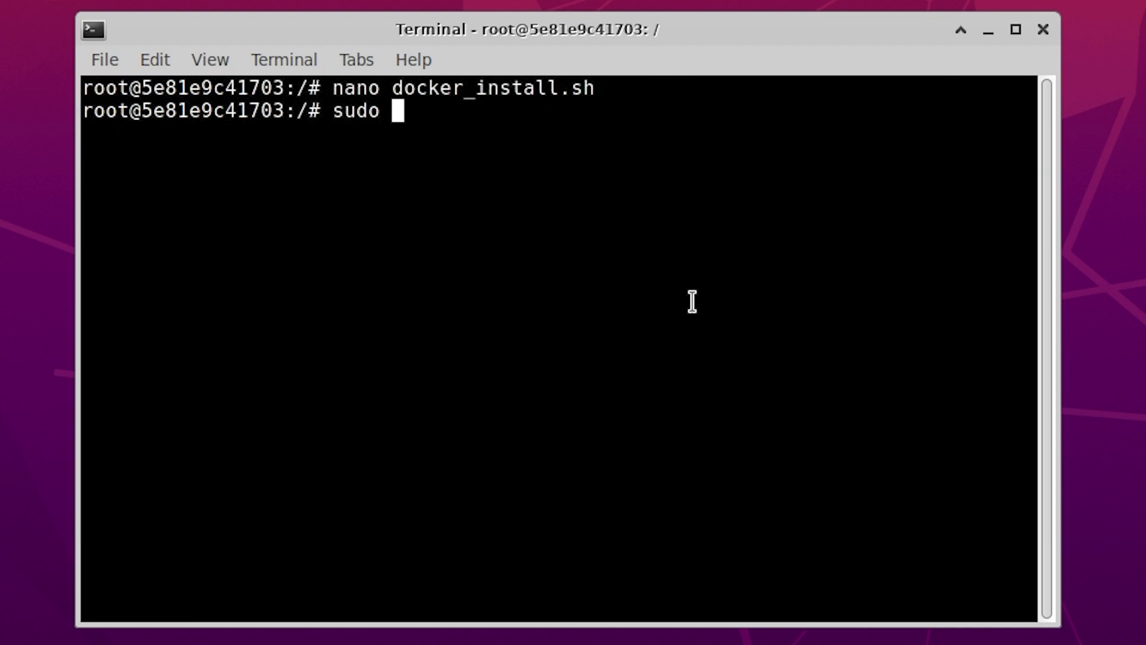
{"action": "type", "text": "bash ./docker_"}
{"action": "key", "text": "Tab"}
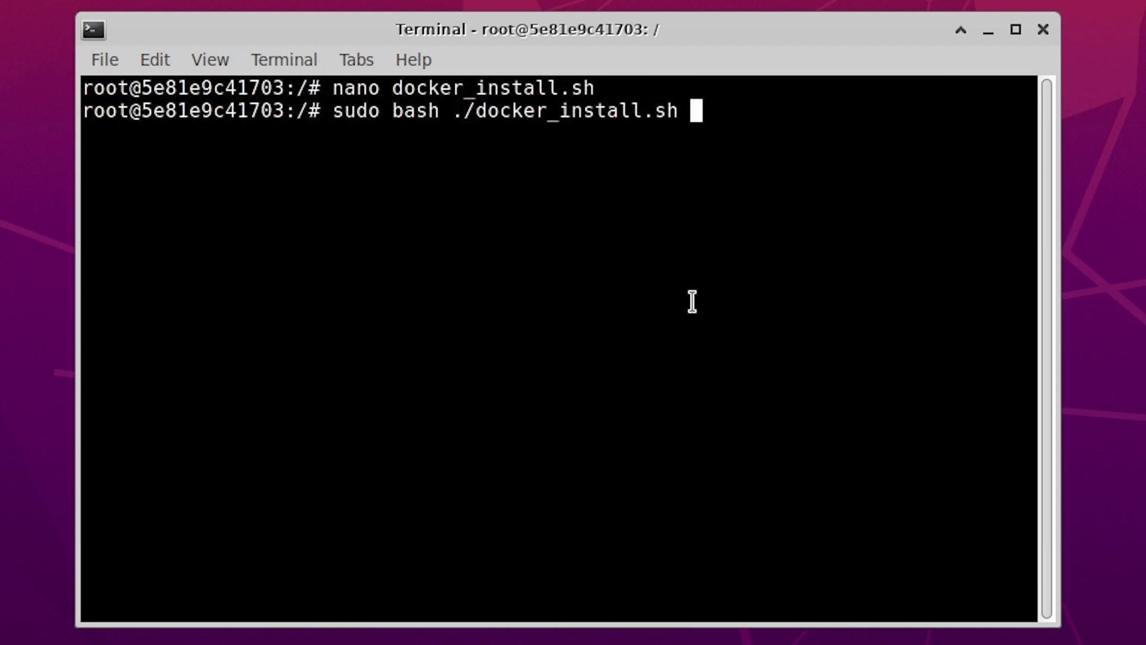
{"action": "key", "text": "Return"}
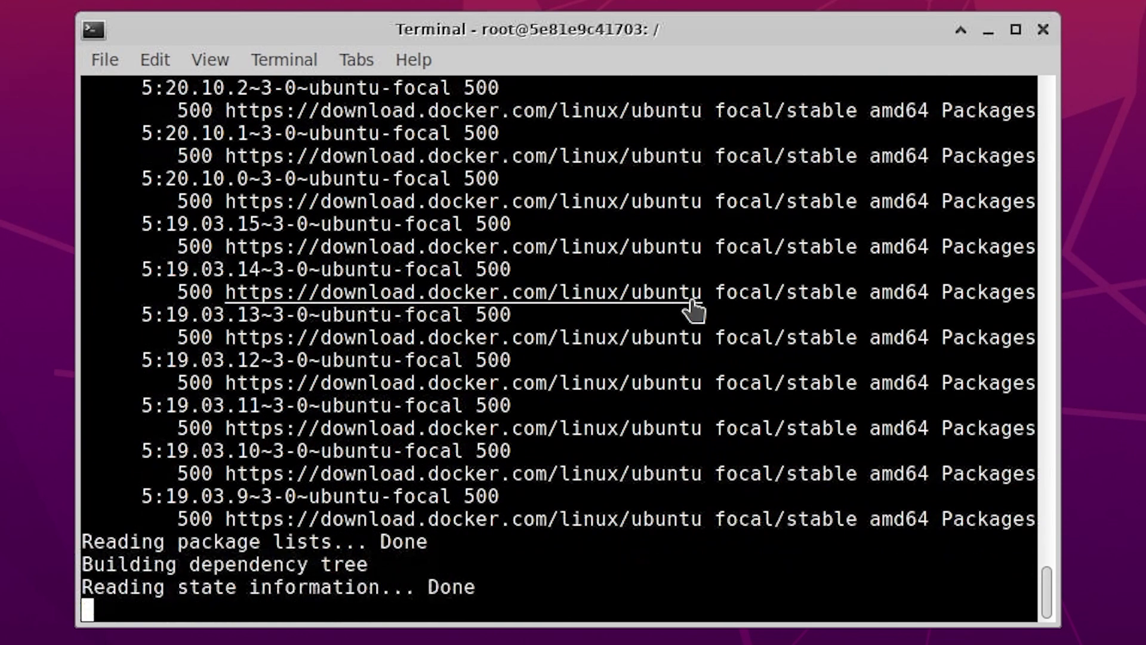
{"action": "type", "text": "udo"}
{"action": "type", "text": " systemc"}
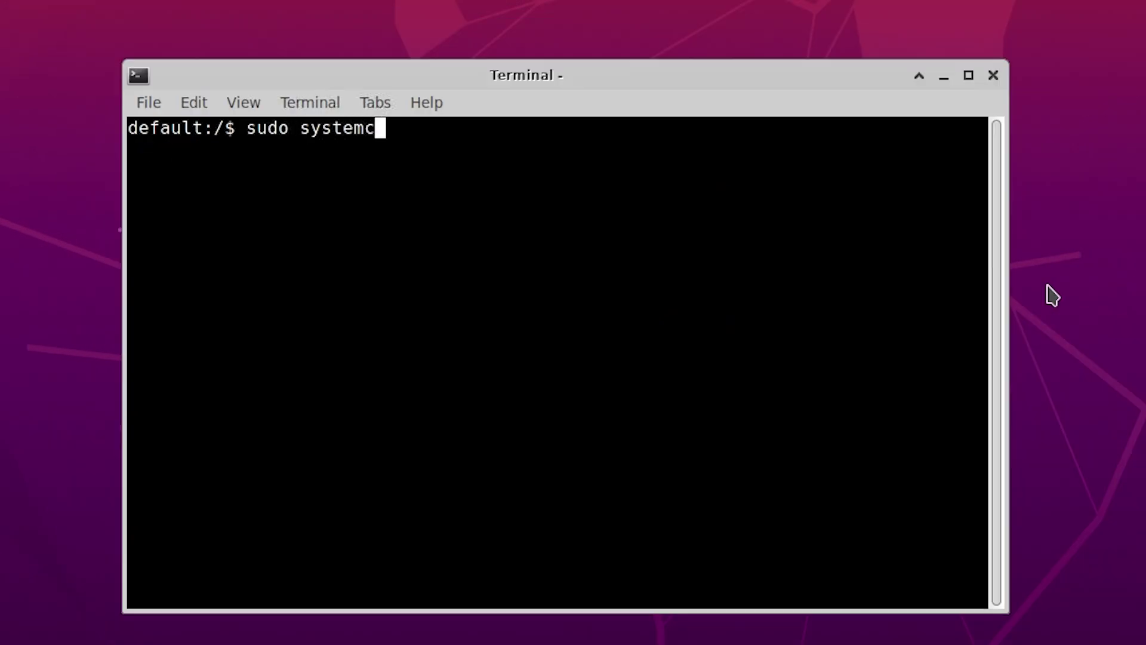
{"action": "type", "text": "tl status docker"}
Verify the docker service shows active (running), clear the screen, and run 'sudo docker run --rm hello-world'
{"action": "key", "text": "Return"}
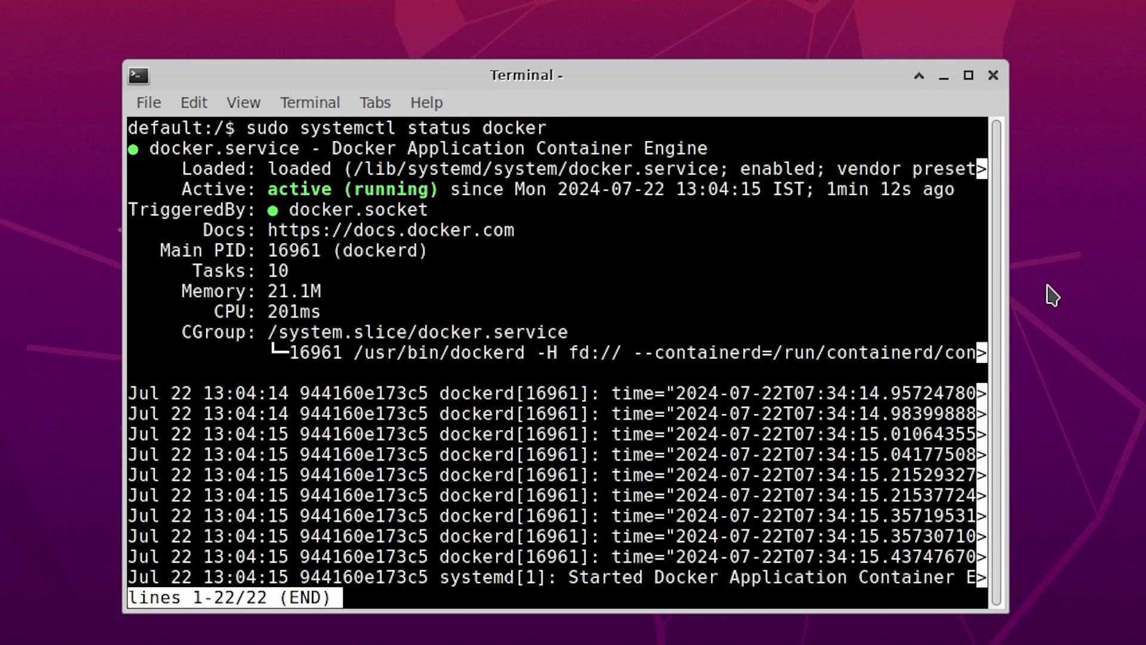
{"action": "left_click_drag", "start_coordinate": [269, 189], "coordinate": [344, 191]}
{"action": "type", "text": "qclear"}
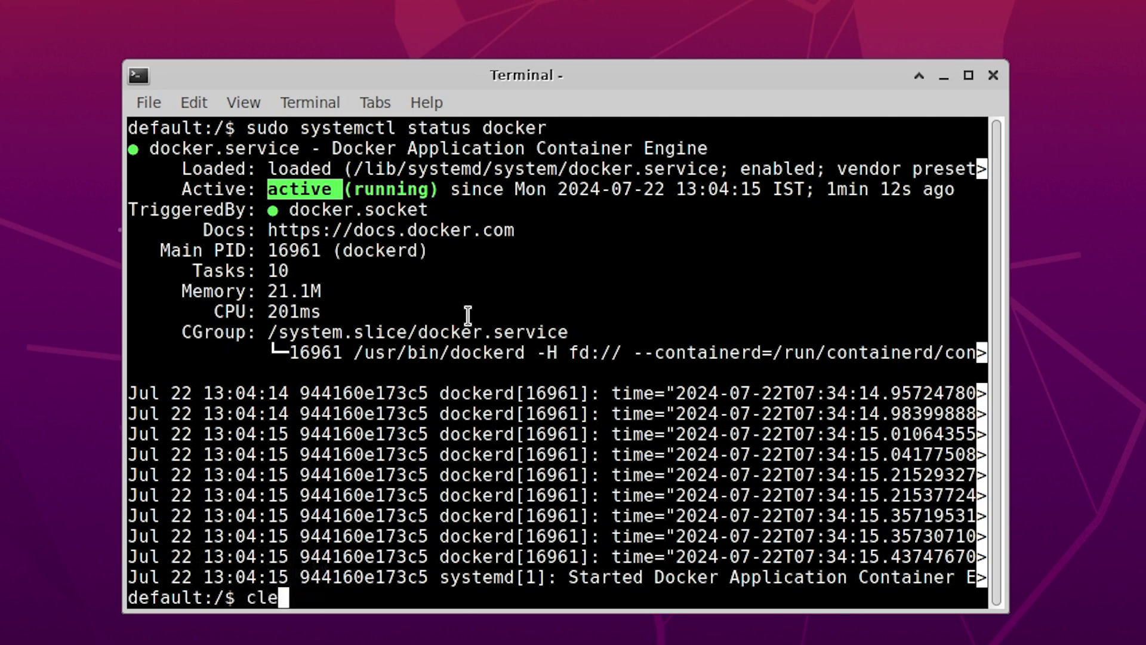
{"action": "key", "text": "Return"}
{"action": "type", "text": "s"}
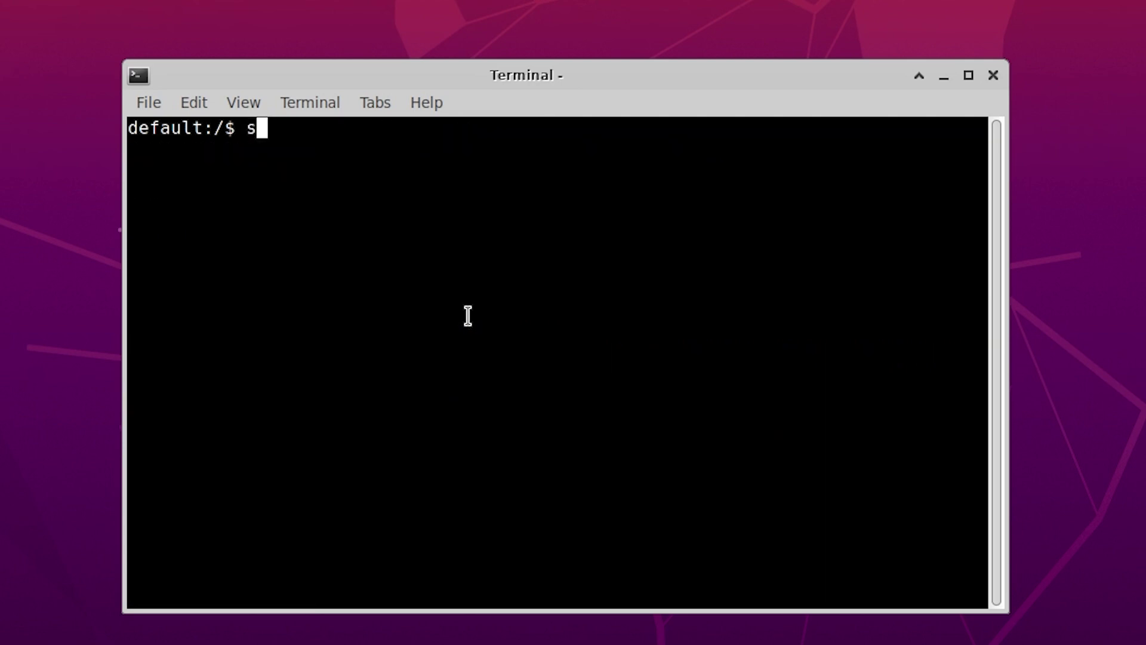
{"action": "type", "text": "udo docker"}
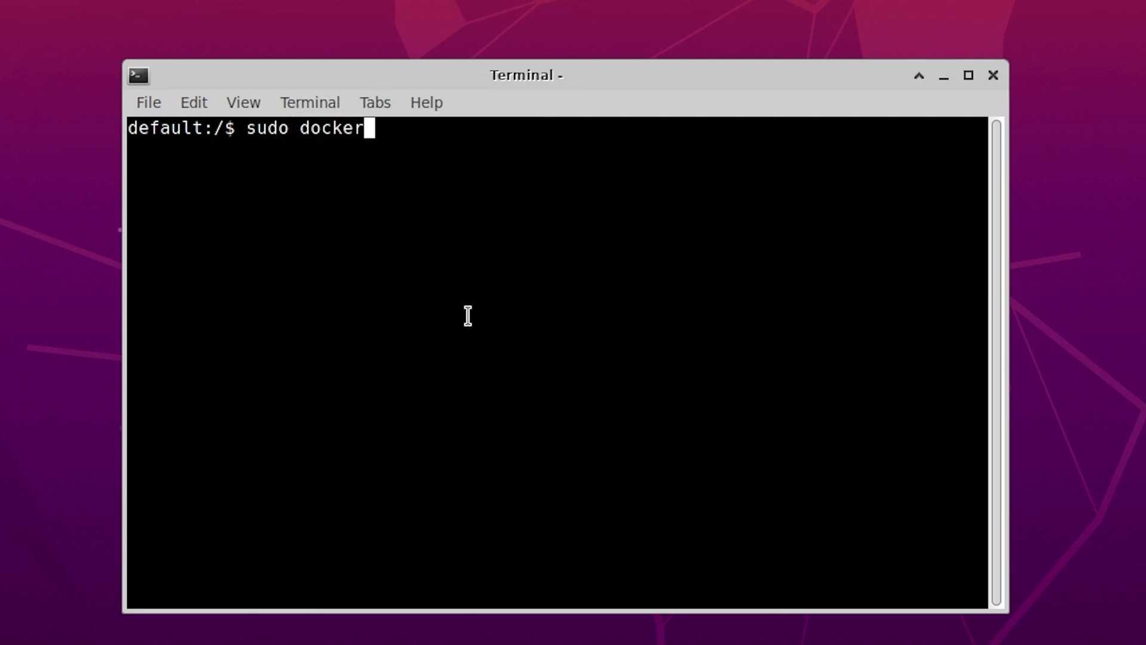
{"action": "type", "text": " run --rm hello-world"}
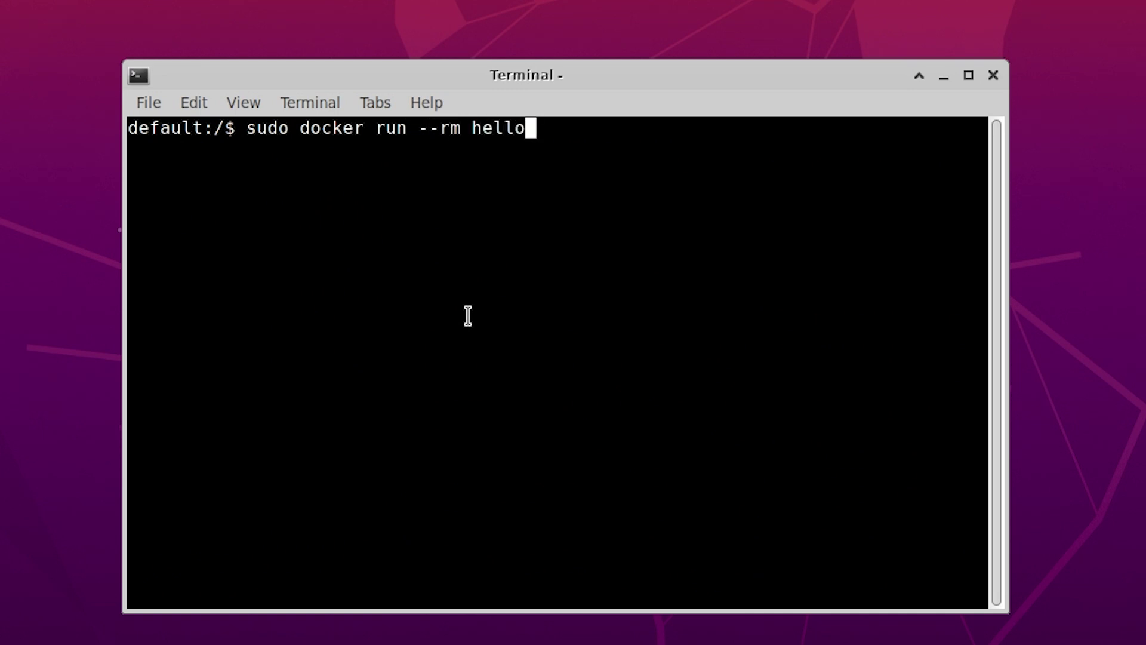
{"action": "key", "text": "Return"}
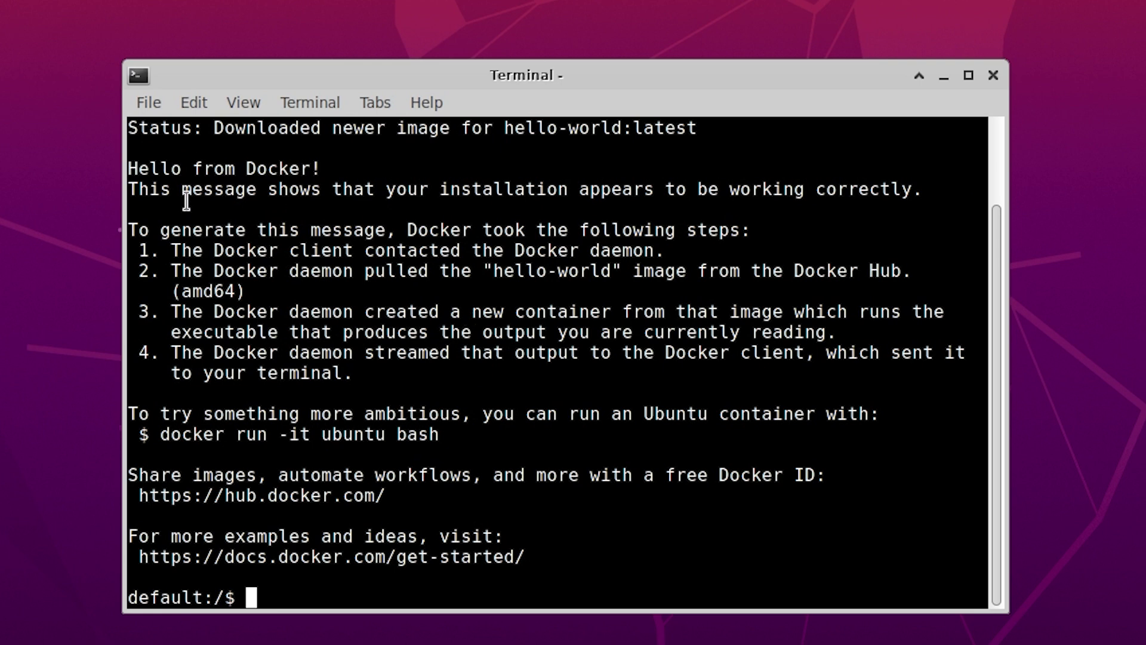
{"action": "left_click_drag", "start_coordinate": [130, 174], "coordinate": [535, 554]}
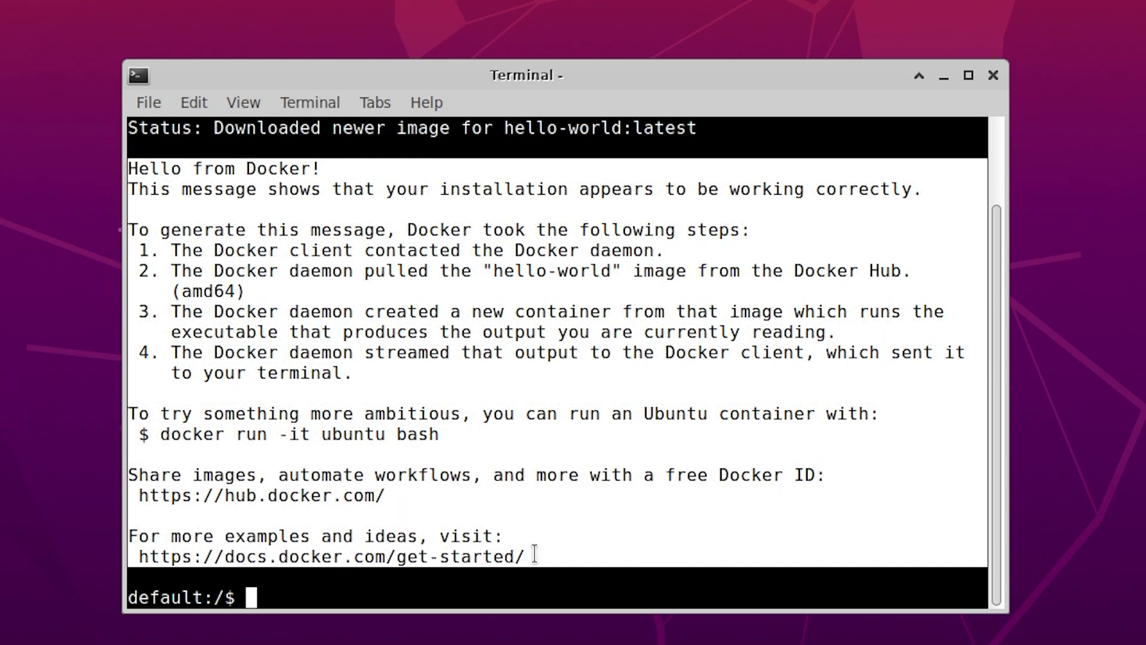
{"action": "left_click", "coordinate": [646, 534]}
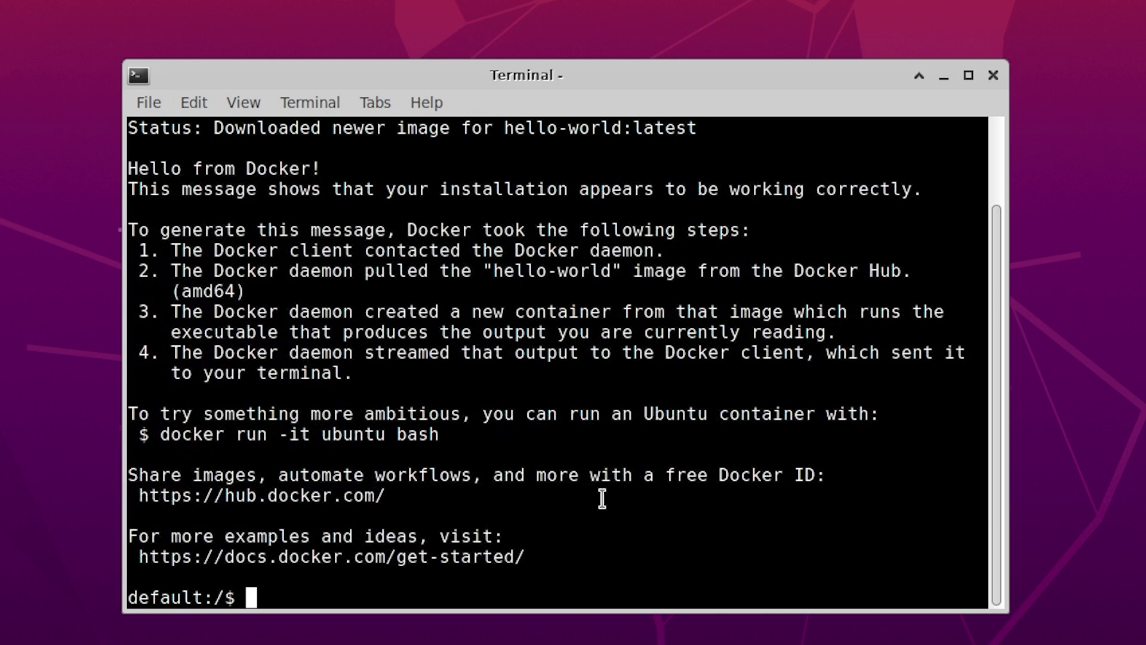